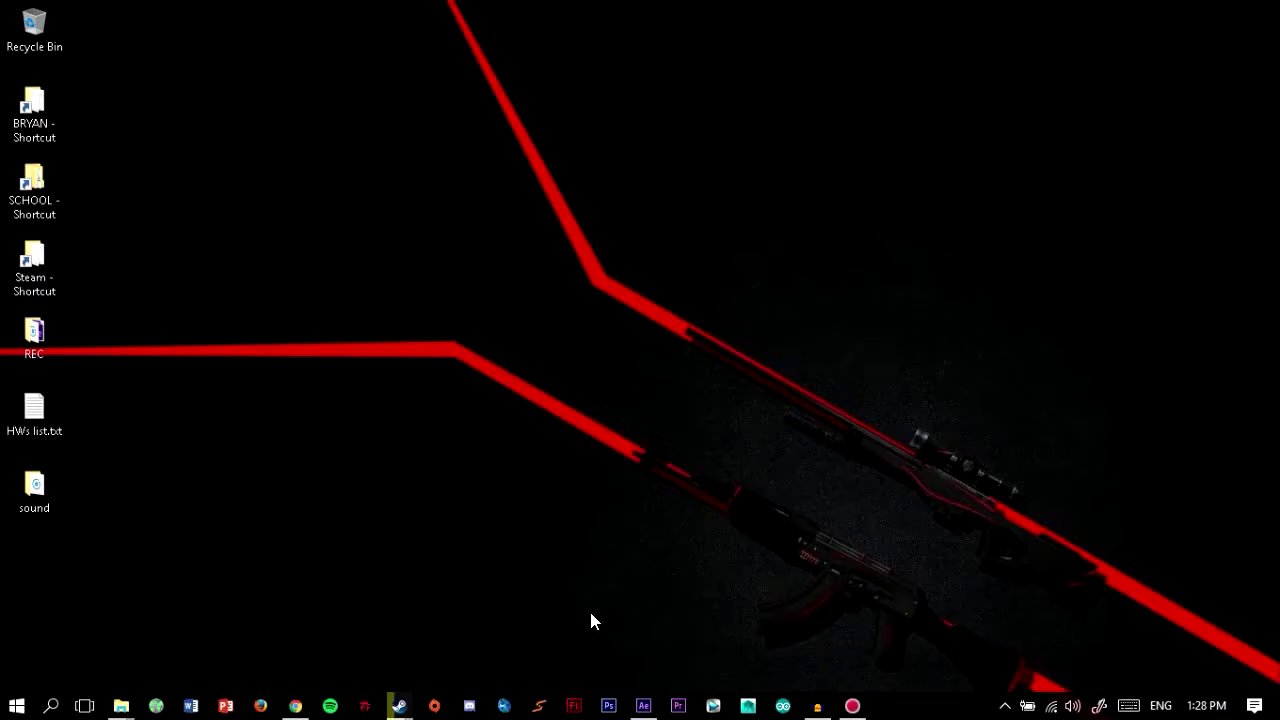
Restore the Chrome window showing the IMAGE MASTER YouTube channel page.
mouse_move(121, 706)
left_click(292, 705)
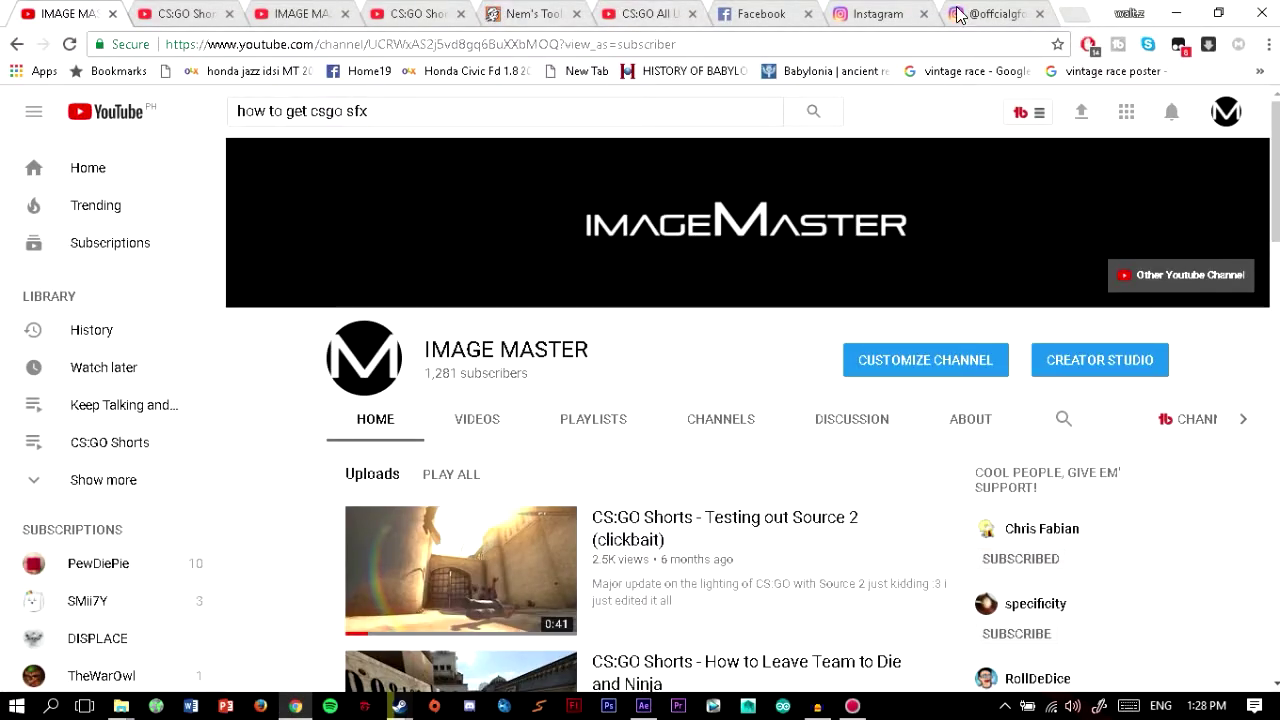
From the CS:GO Shorts tab, search YouTube for 'how to get csgo sfx'.
left_click(200, 10)
left_click(409, 109)
type("how to get")
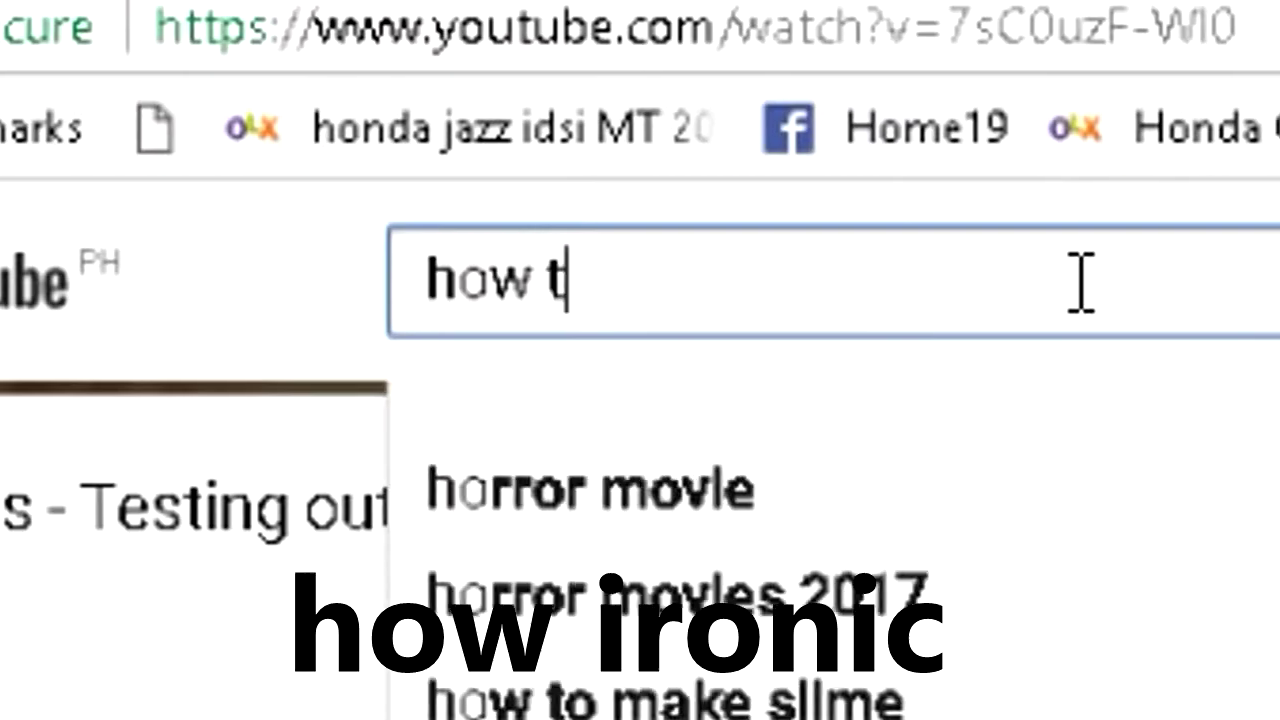
type(" csgo sfx")
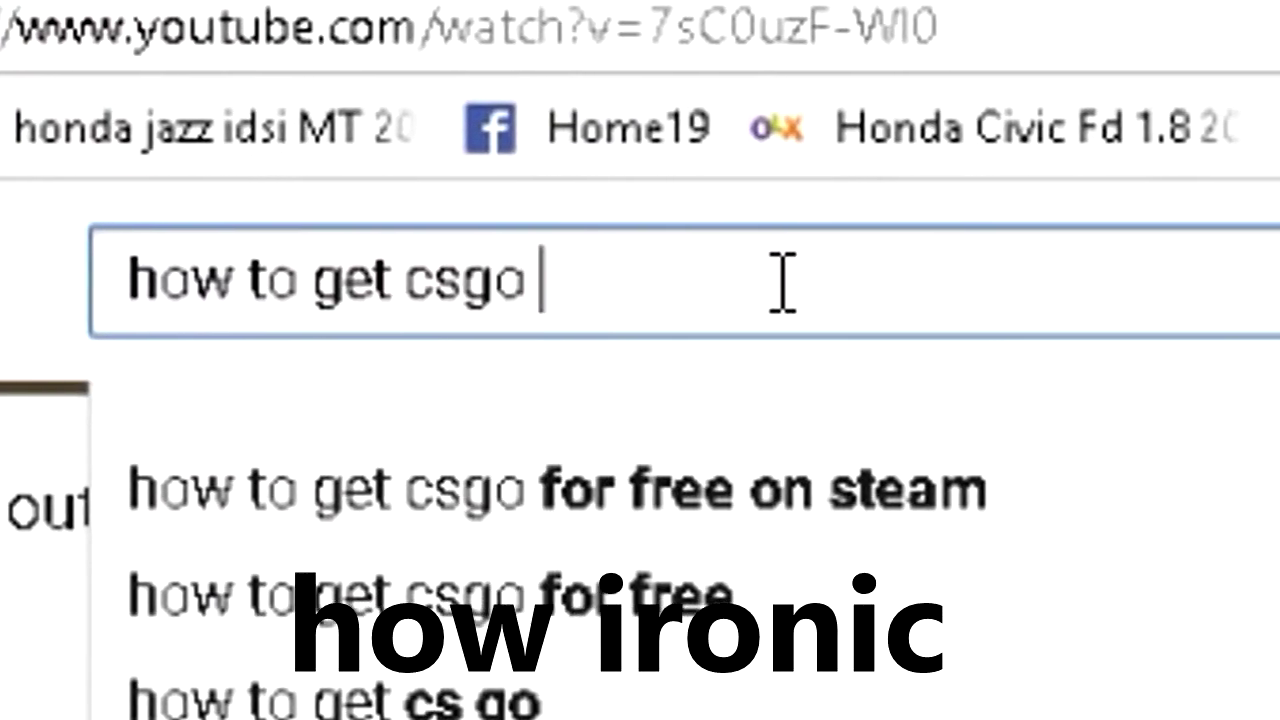
key("Return")
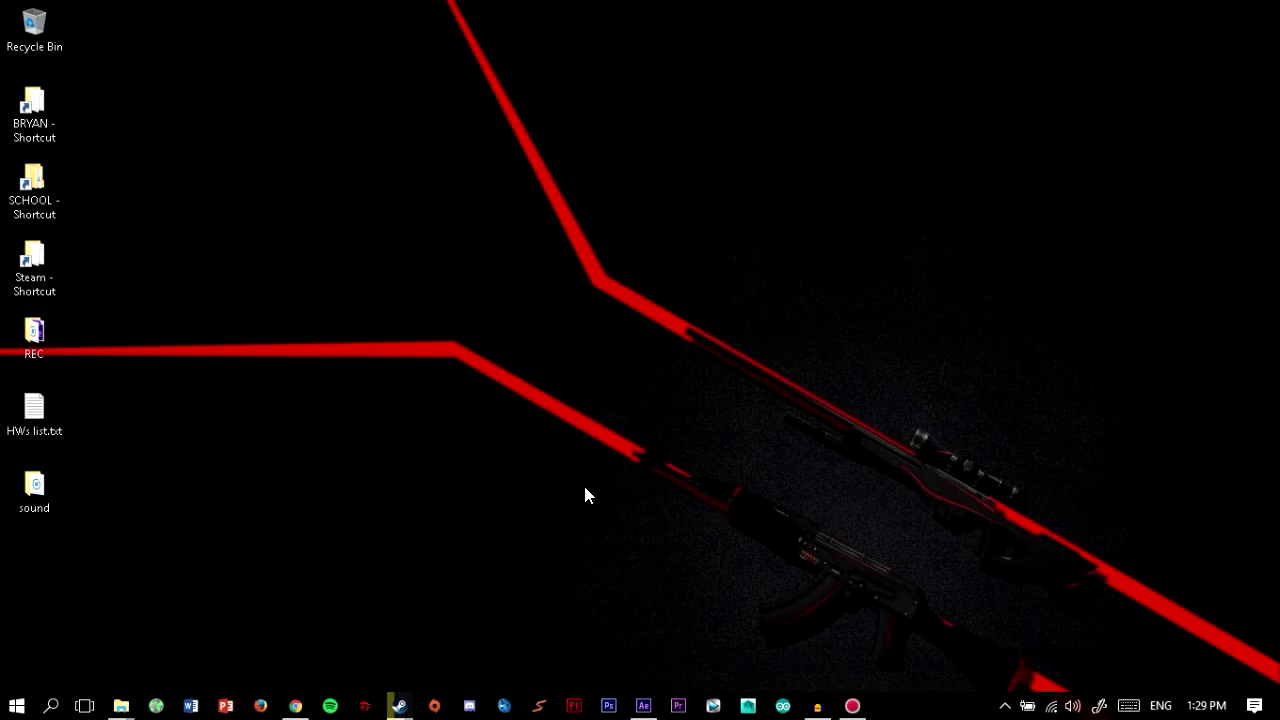
Open Counter-Strike: Global Offensive in Steam's Games library, then minimise everything to the desktop.
mouse_move(398, 706)
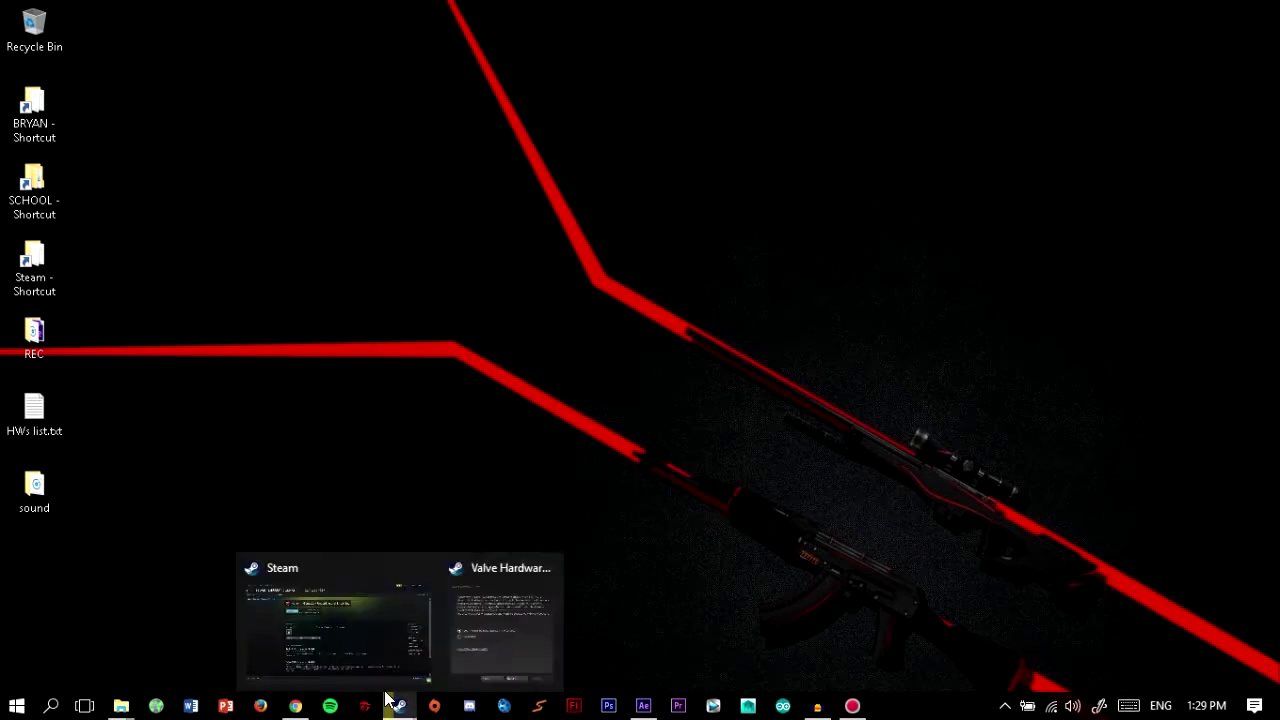
left_click(318, 615)
mouse_move(197, 62)
left_click(230, 78)
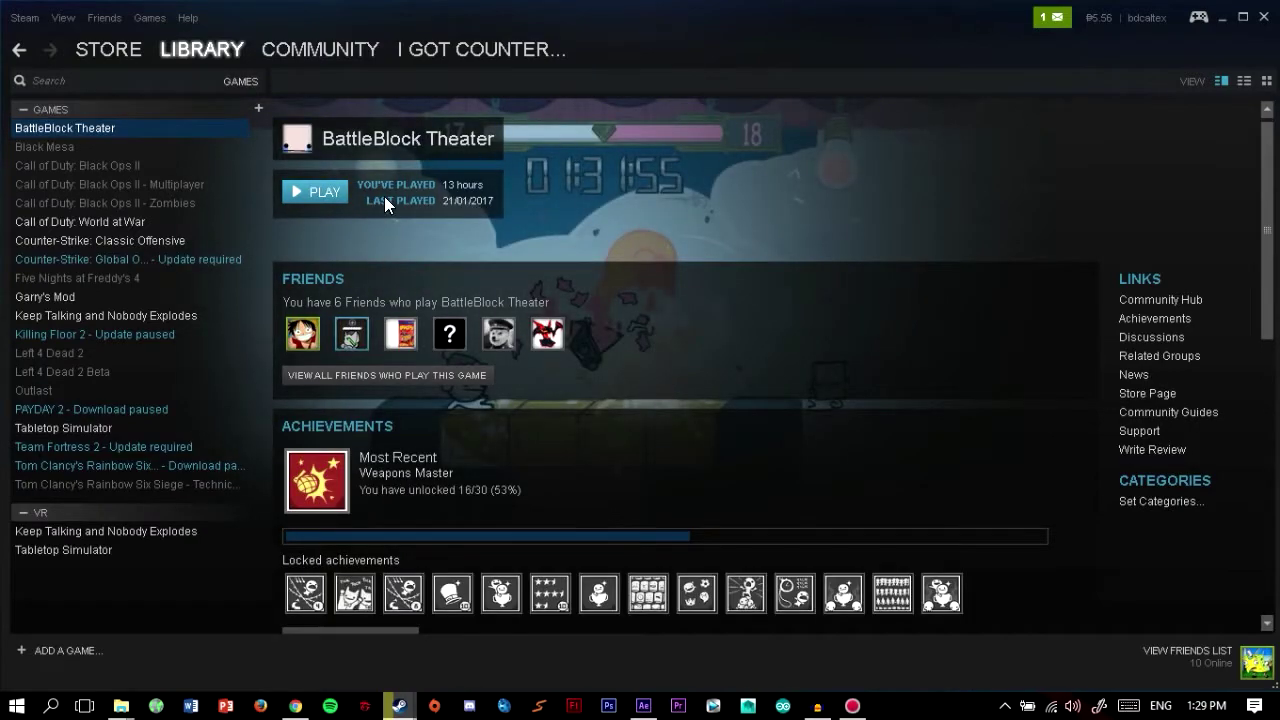
left_click(144, 258)
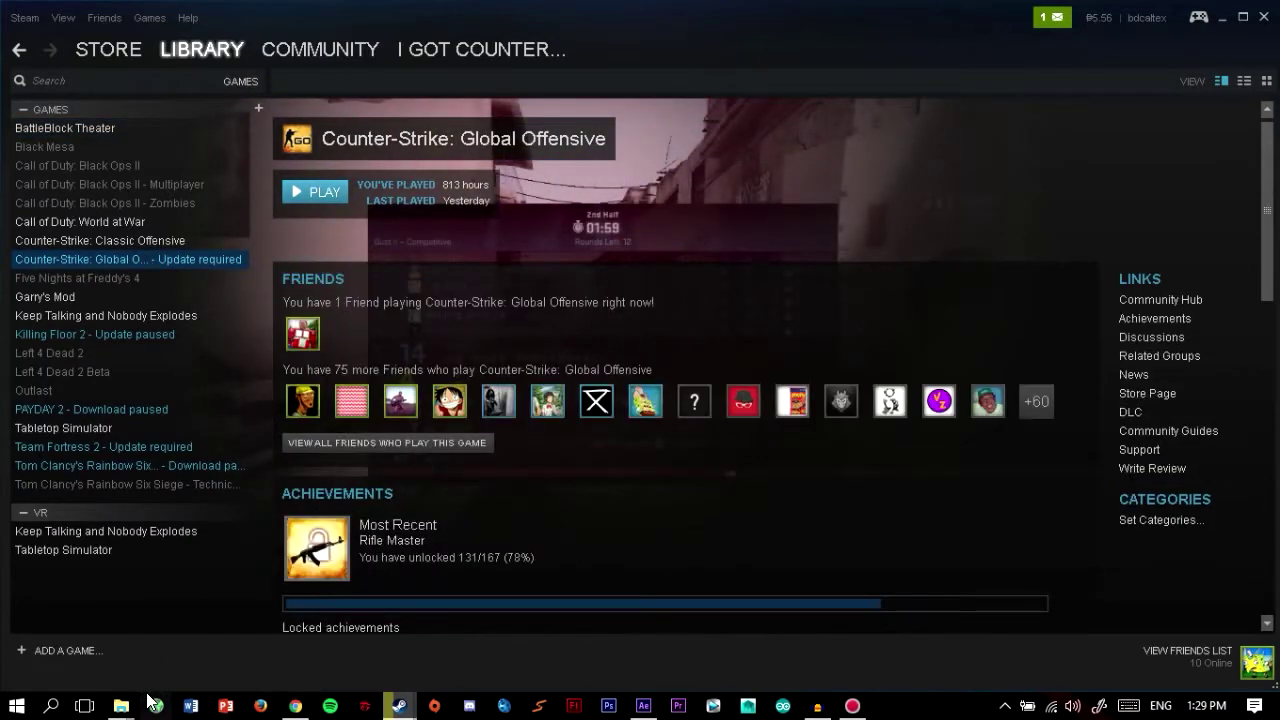
mouse_move(125, 710)
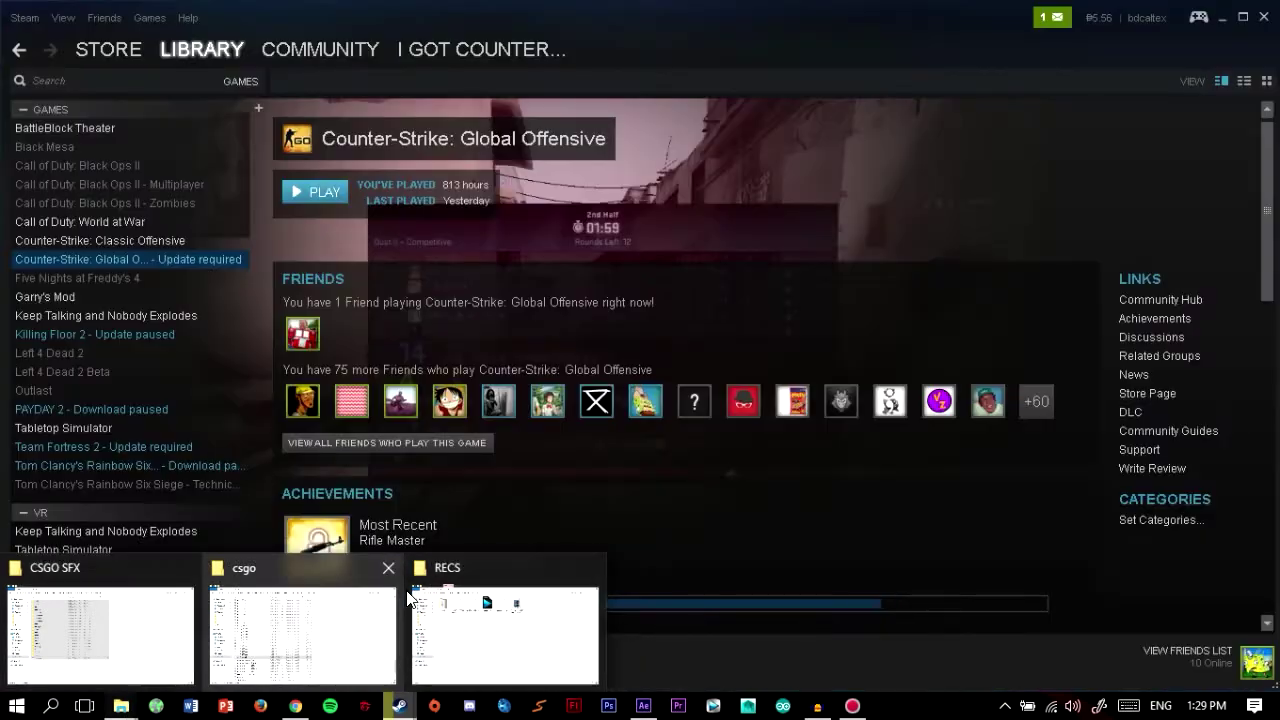
key("super+d")
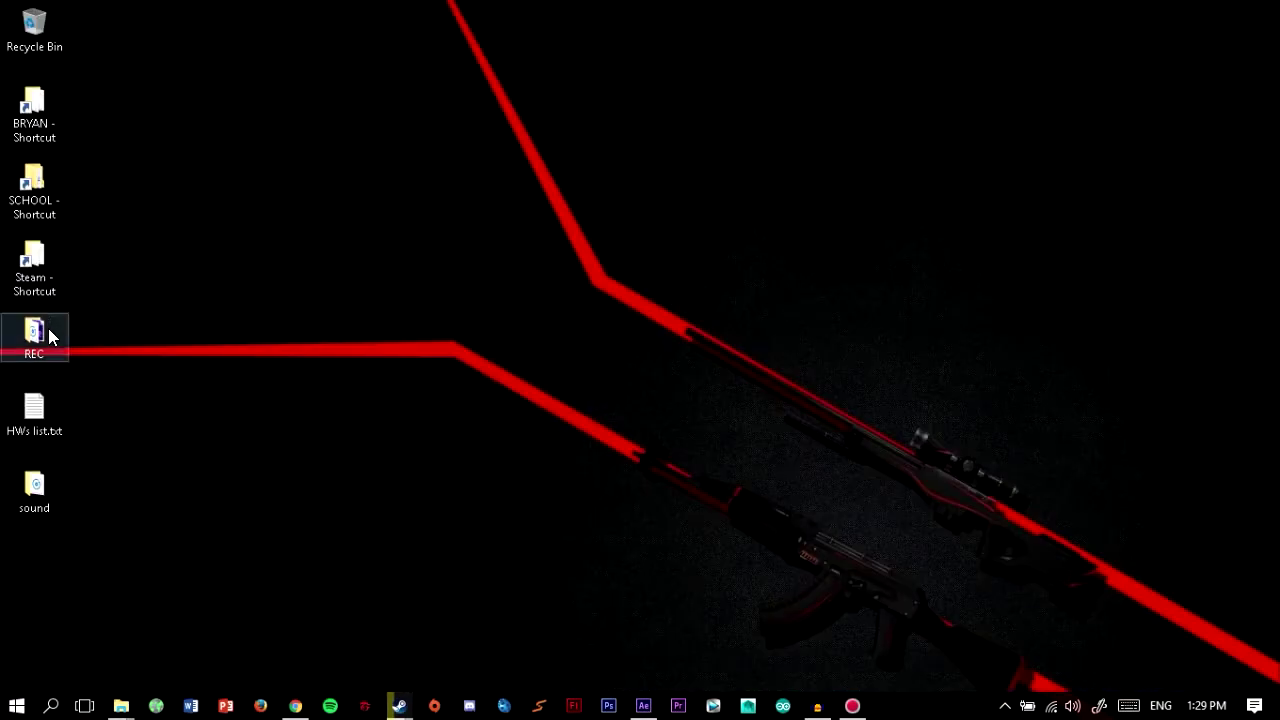
Browse from the Steam shortcut into steamapps\common\Counter-Strike Global Offensive, then return to Chrome.
double_click(30, 262)
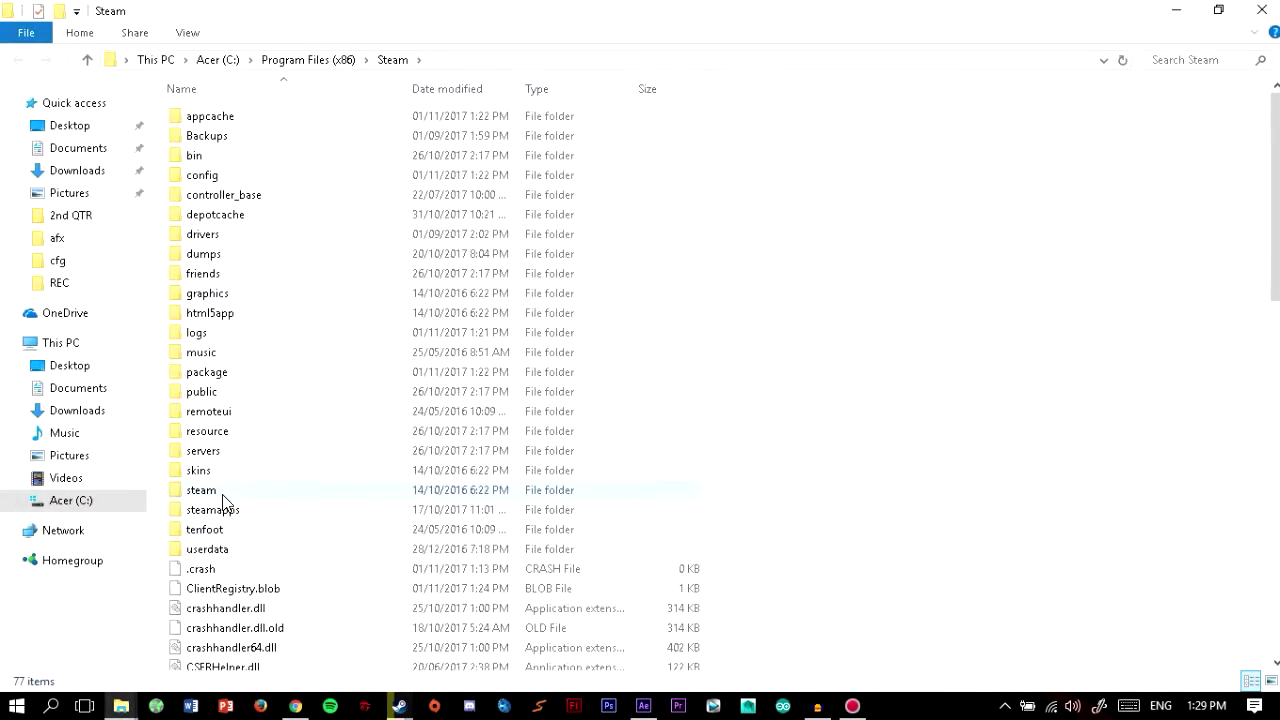
double_click(222, 503)
double_click(287, 121)
double_click(309, 213)
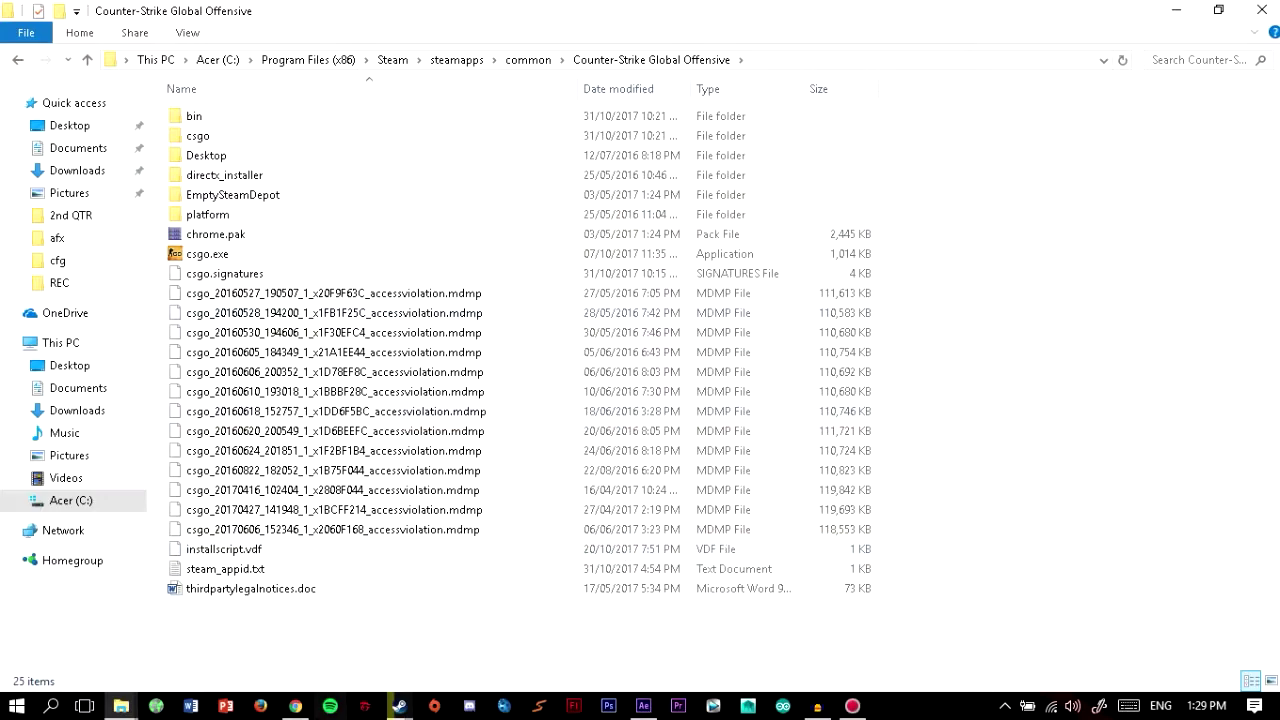
left_click(295, 706)
Replace the YouTube query with 'csgo sfx', scroll the results, then show the desktop.
scroll(543, 263, "down", 3)
scroll(617, 251, "down", 10)
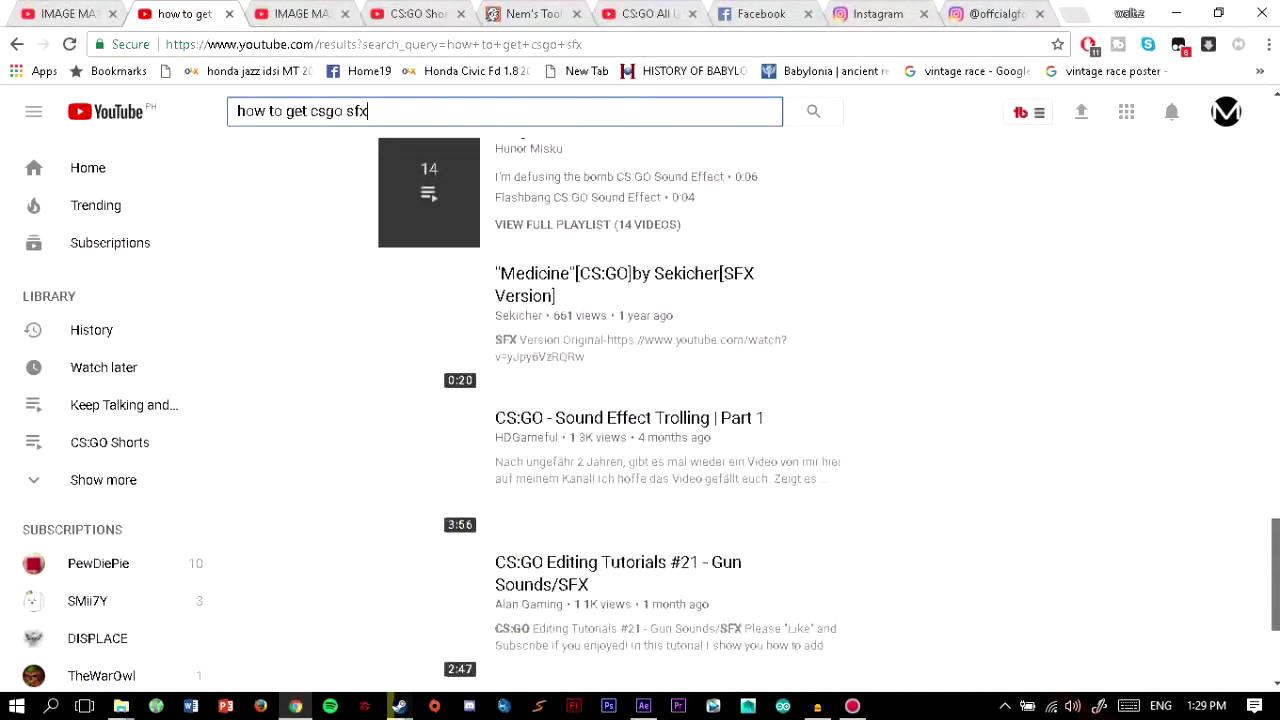
scroll(617, 251, "up", 8)
triple_click(457, 114)
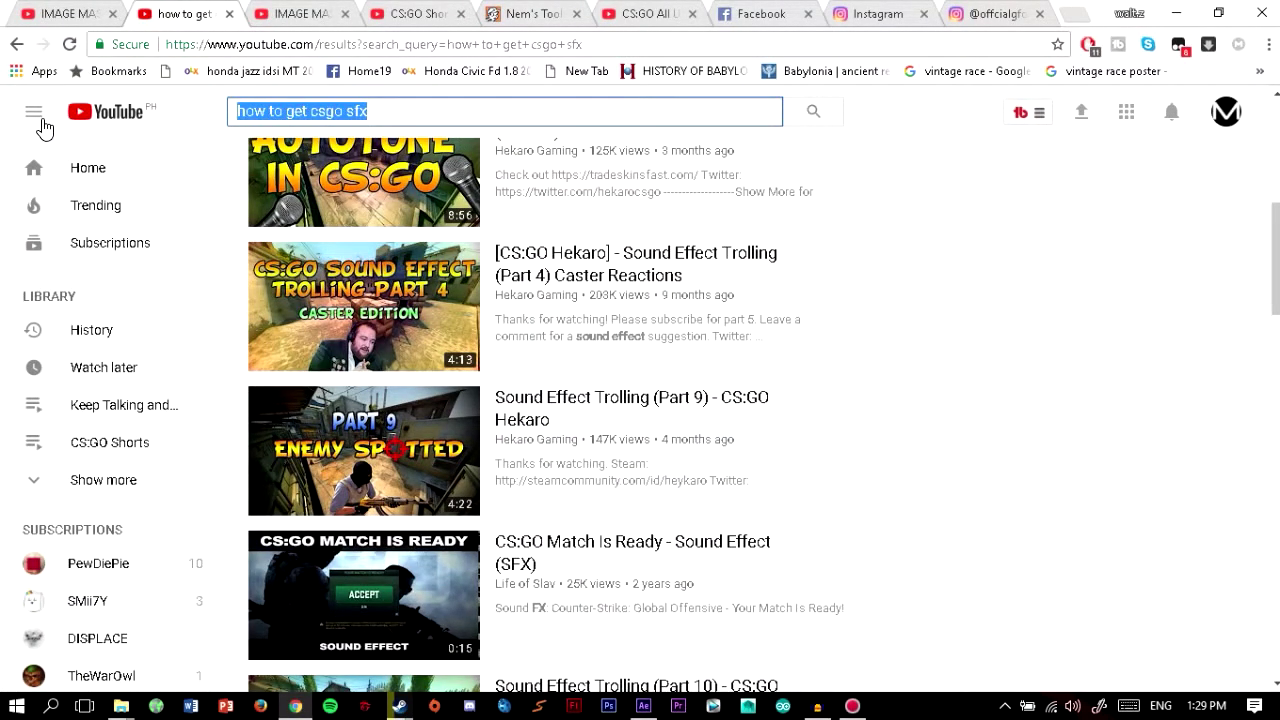
type("csgo sfx")
key("Return")
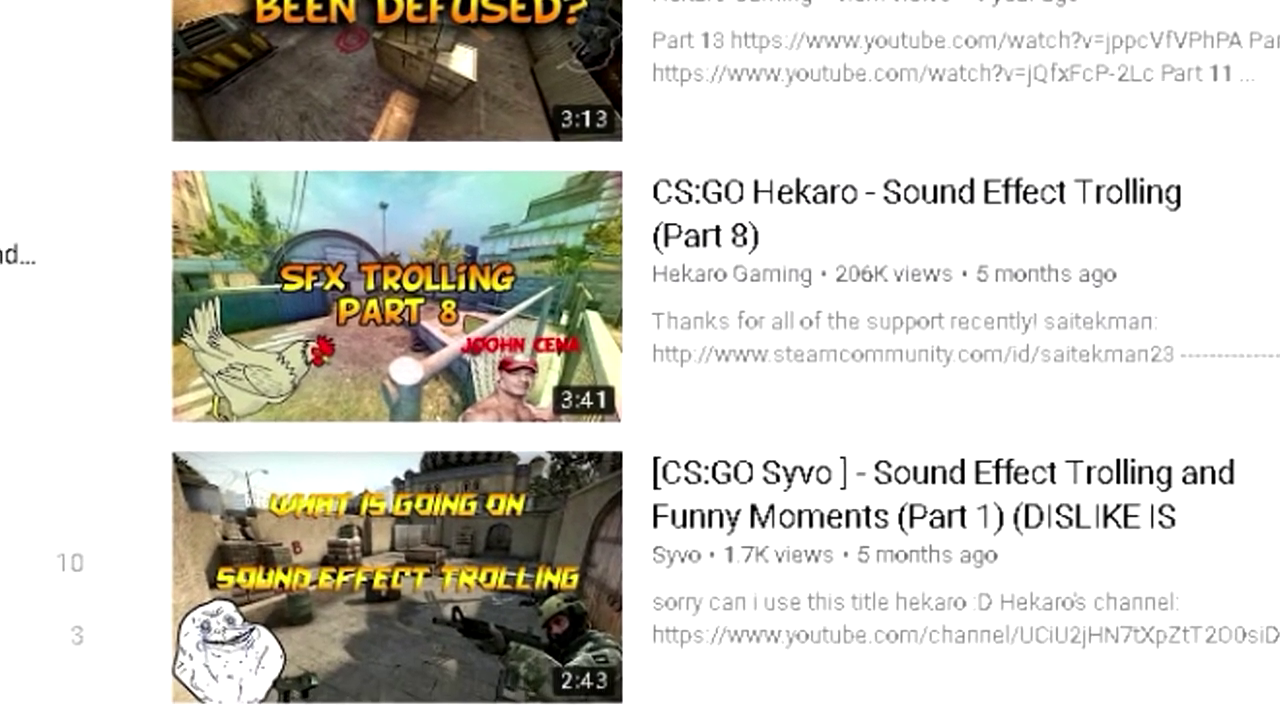
scroll(886, 94, "down", 10)
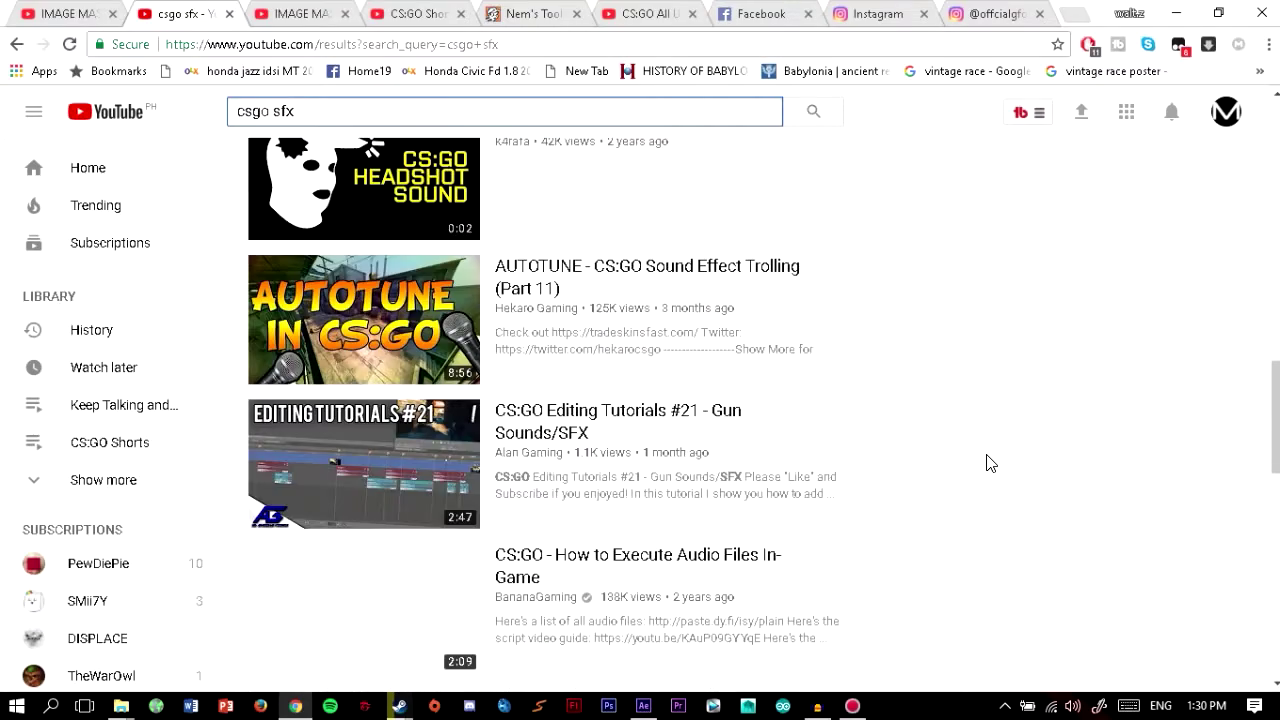
left_click(520, 13)
key("super+d")
left_click(121, 706)
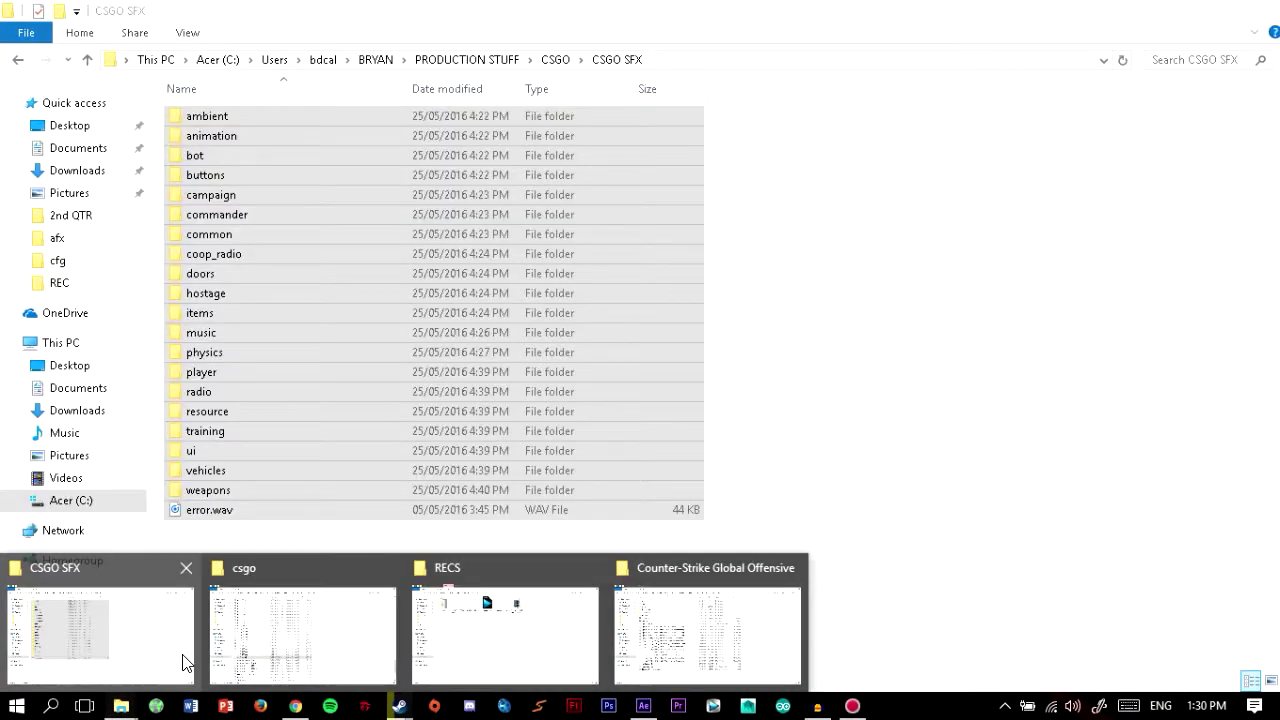
Inspect the commander, campaign and training folders in CSGO SFX, then switch back to Chrome.
left_click(185, 660)
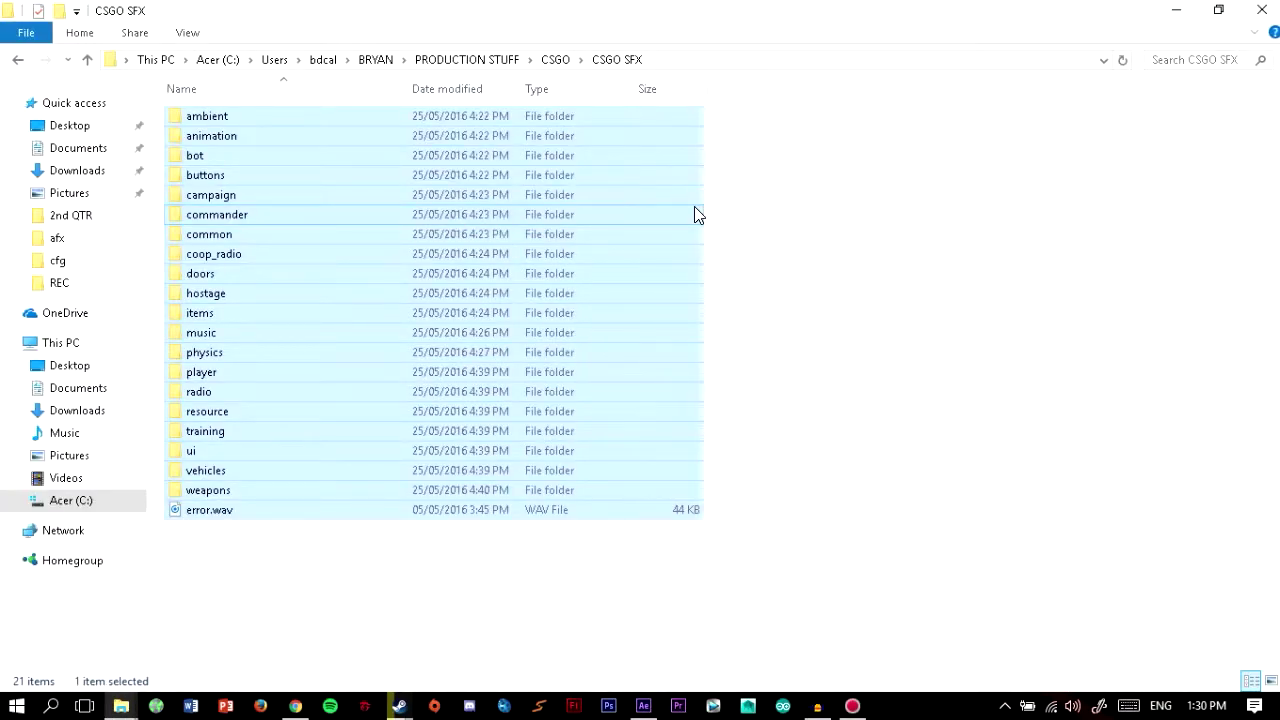
left_click(694, 210)
left_click(368, 188)
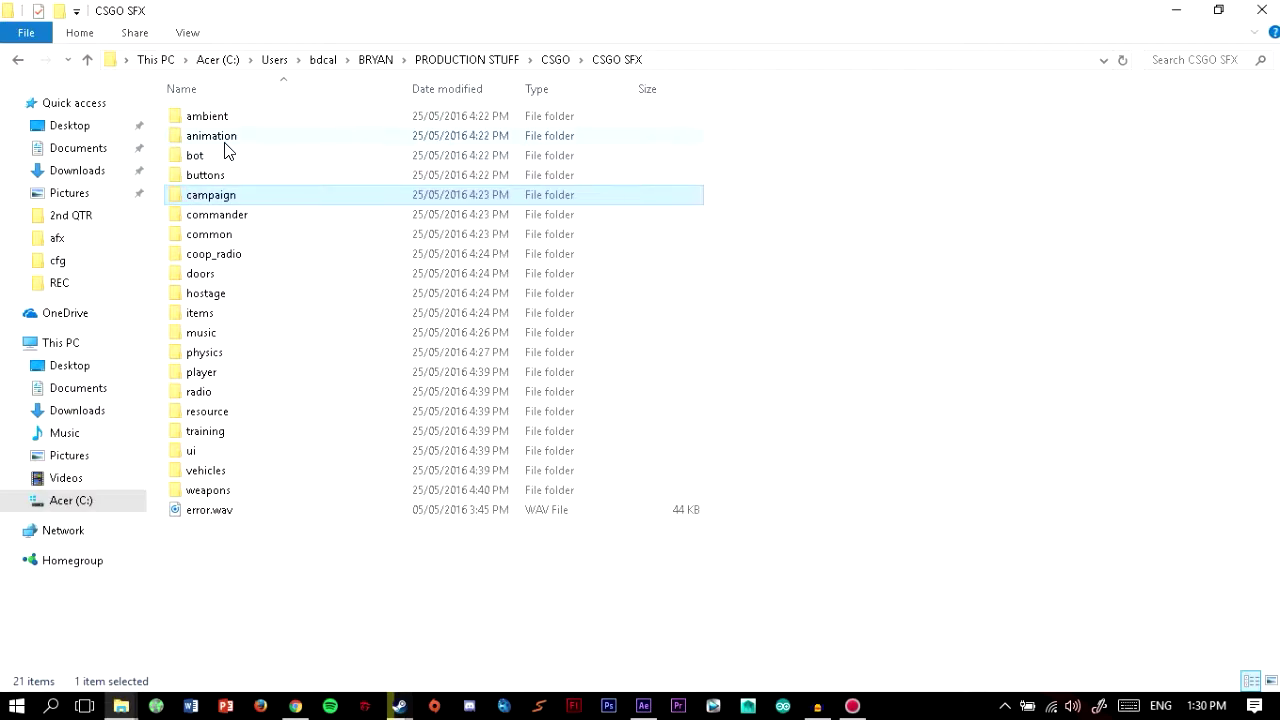
left_click(250, 431)
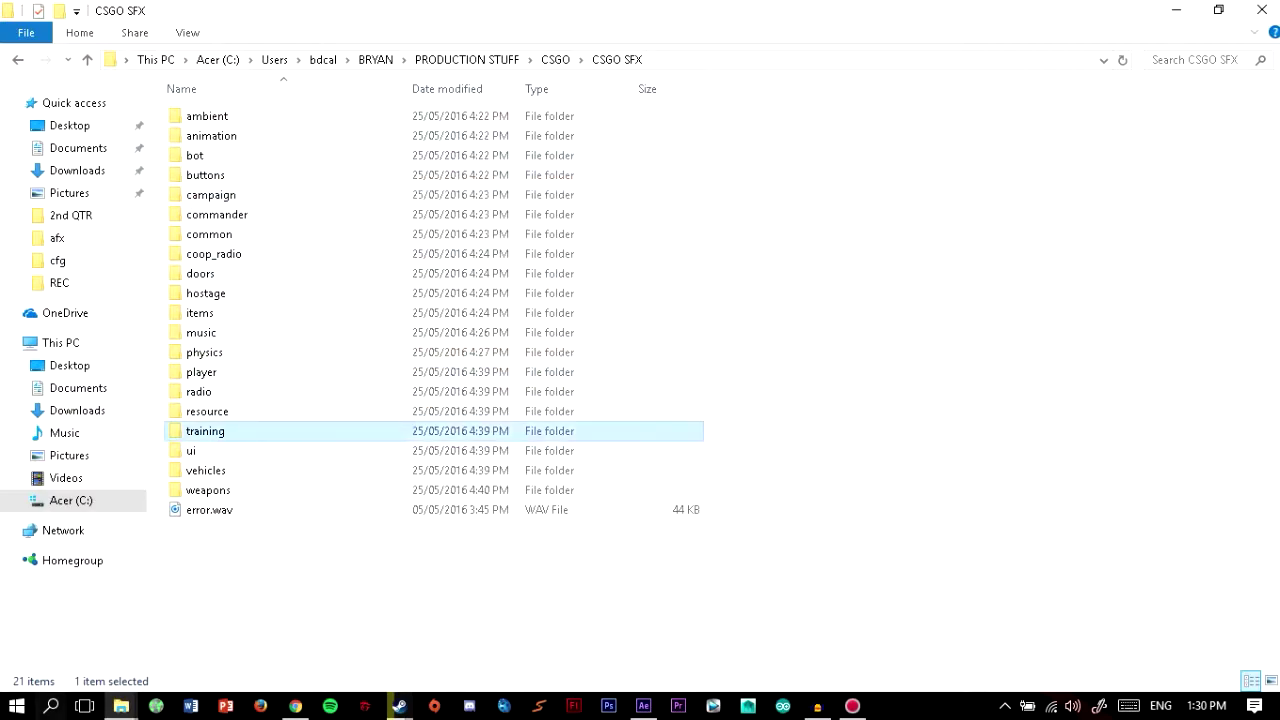
mouse_move(121, 706)
mouse_move(713, 668)
left_click(794, 632)
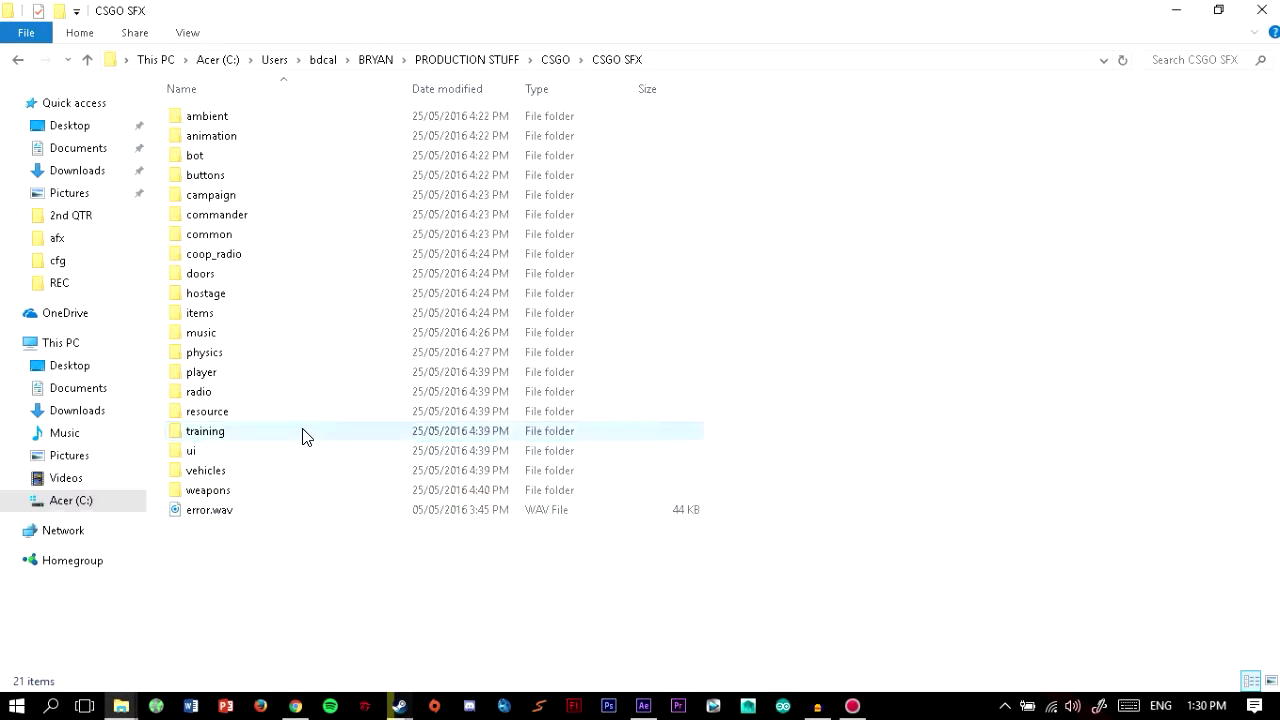
left_click(295, 706)
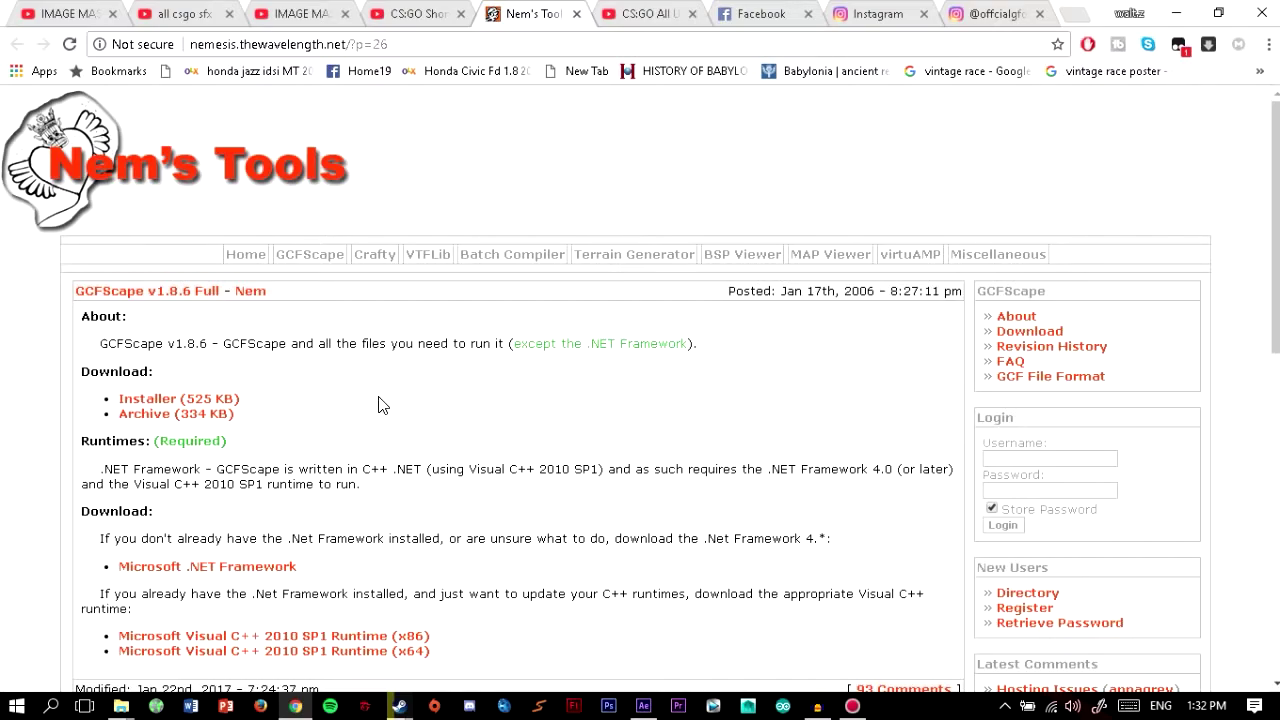
Review the Download section of the GCFScape v1.8.6 page on Nem's Tools.
scroll(378, 404, "down", 3)
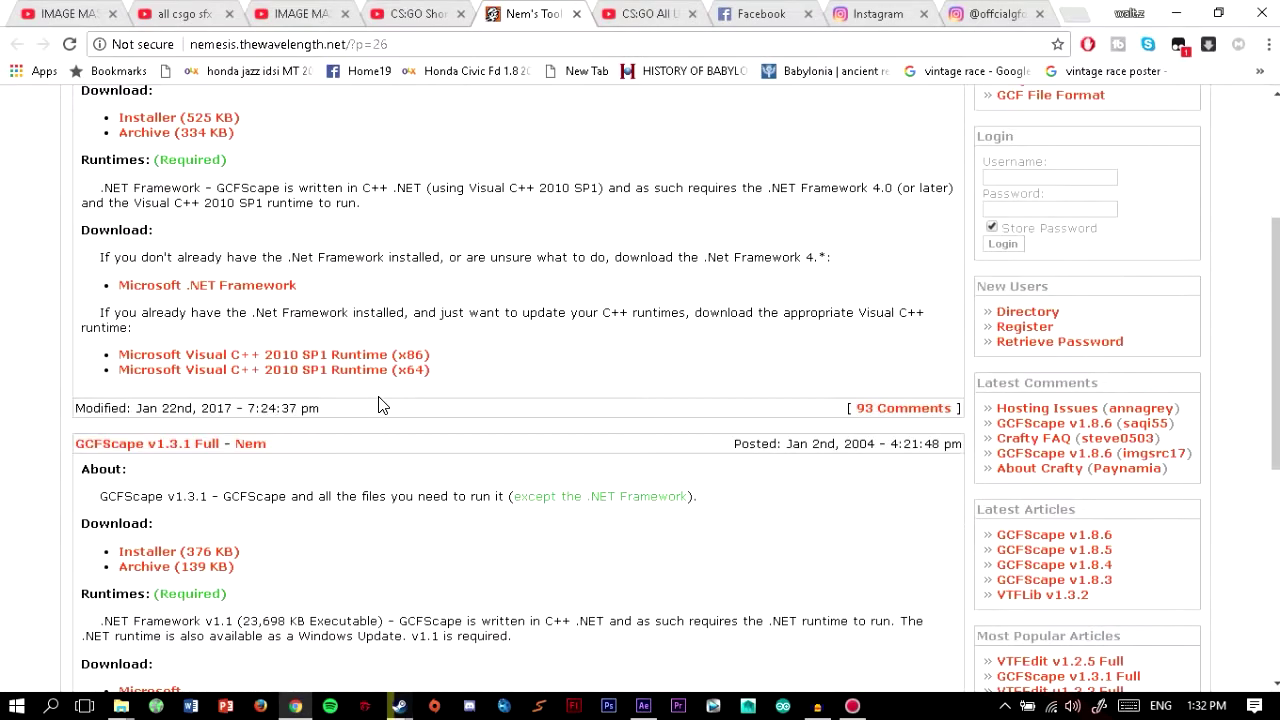
scroll(378, 404, "up", 3)
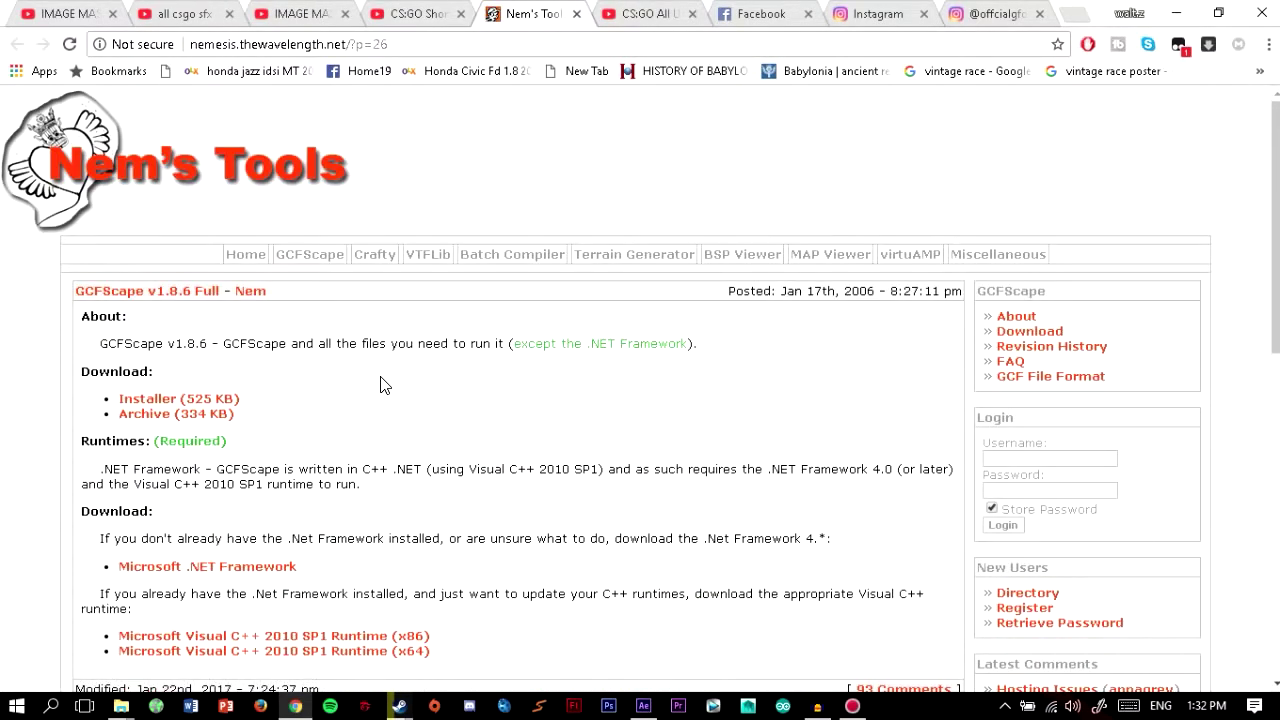
left_click_drag(78, 376, 120, 372)
double_click(112, 371)
left_click(2, 380)
Launch GCFScape by searching 'gcfs' and position its empty window over the page.
mouse_move(123, 707)
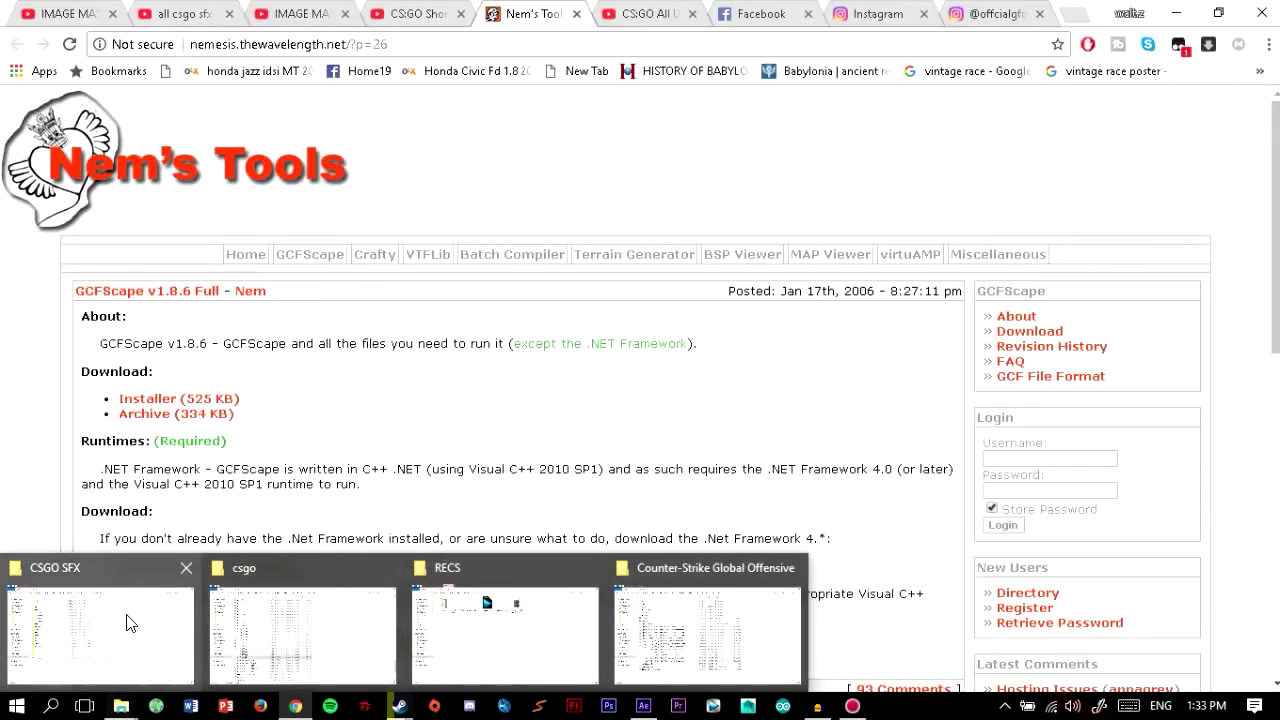
left_click(16, 705)
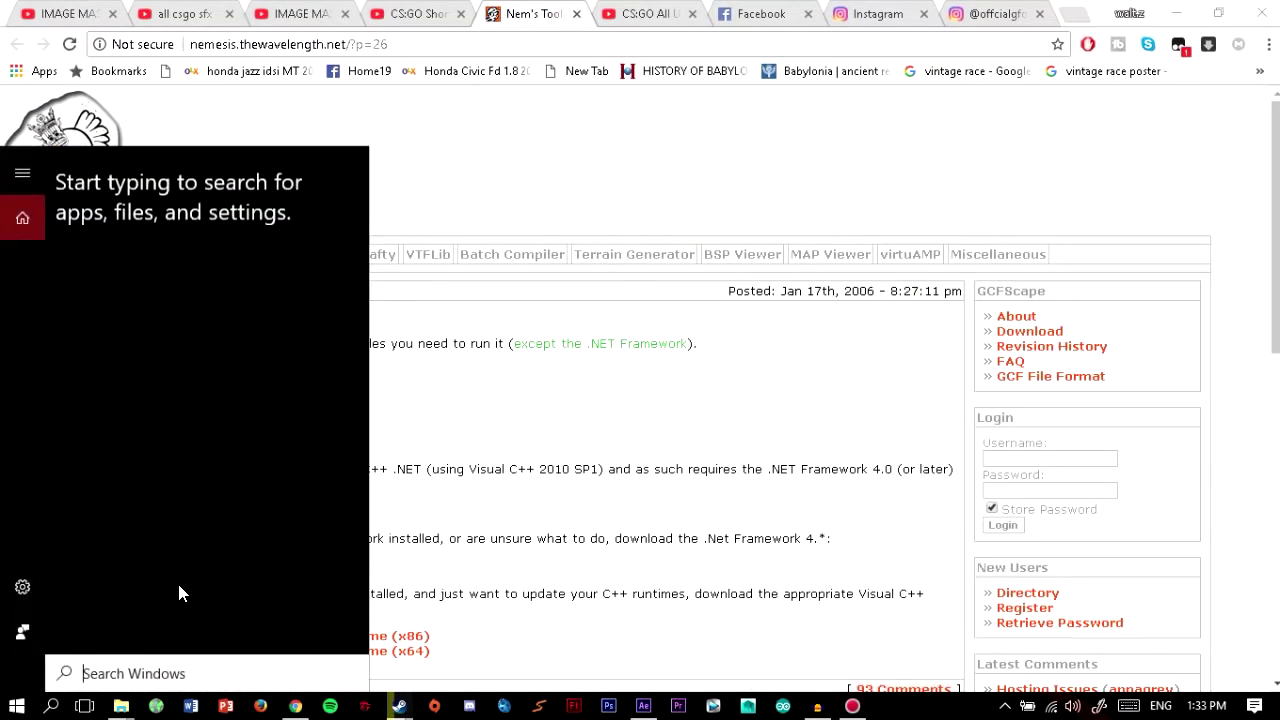
type("gcfs")
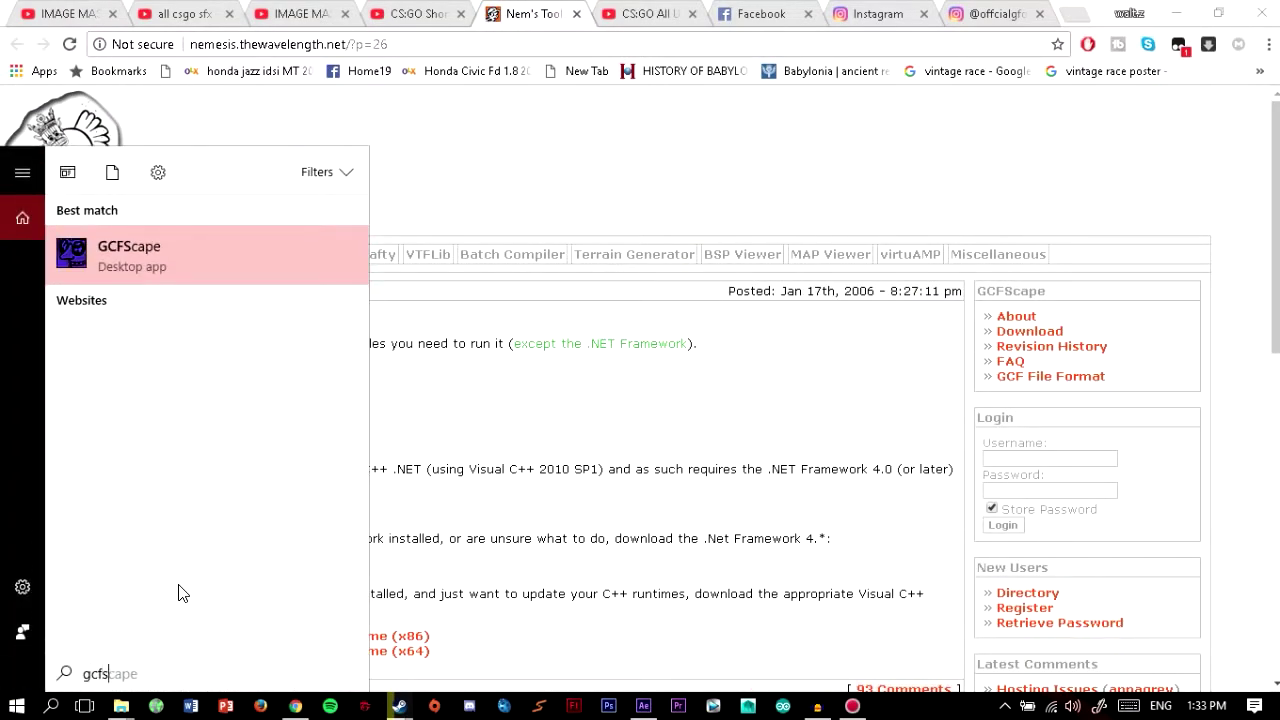
key("Return")
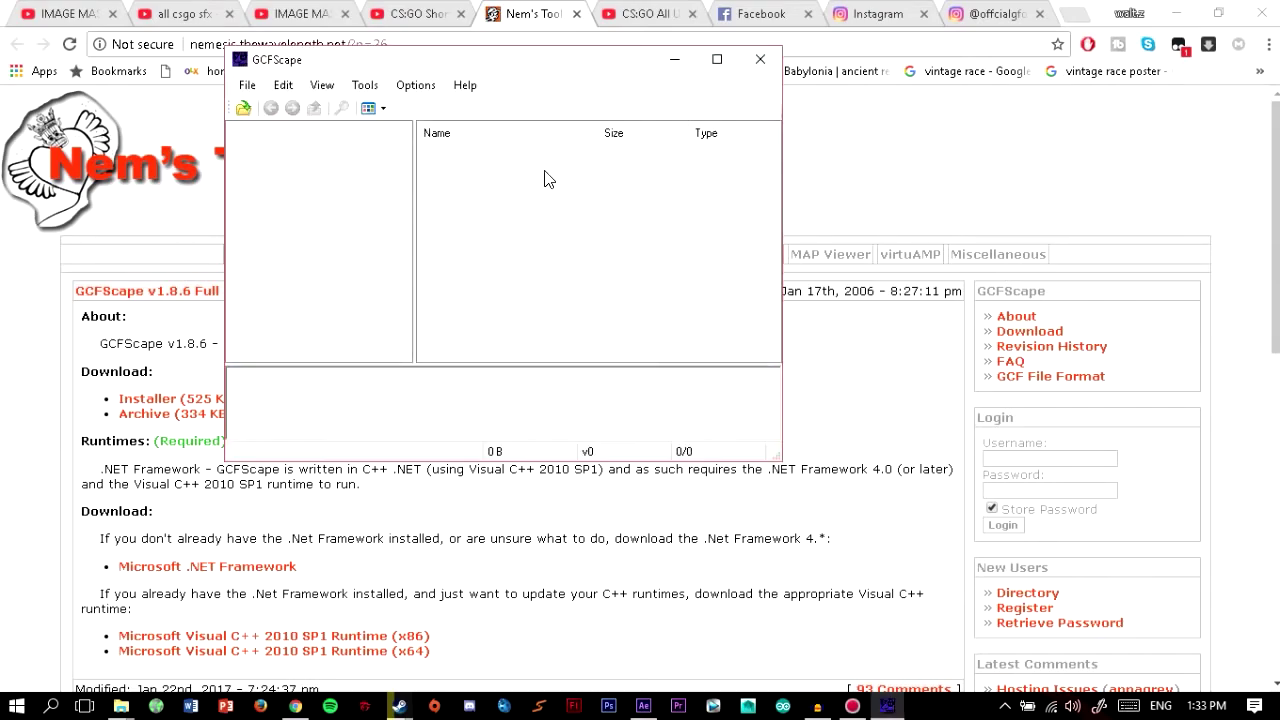
left_click_drag(449, 63, 697, 145)
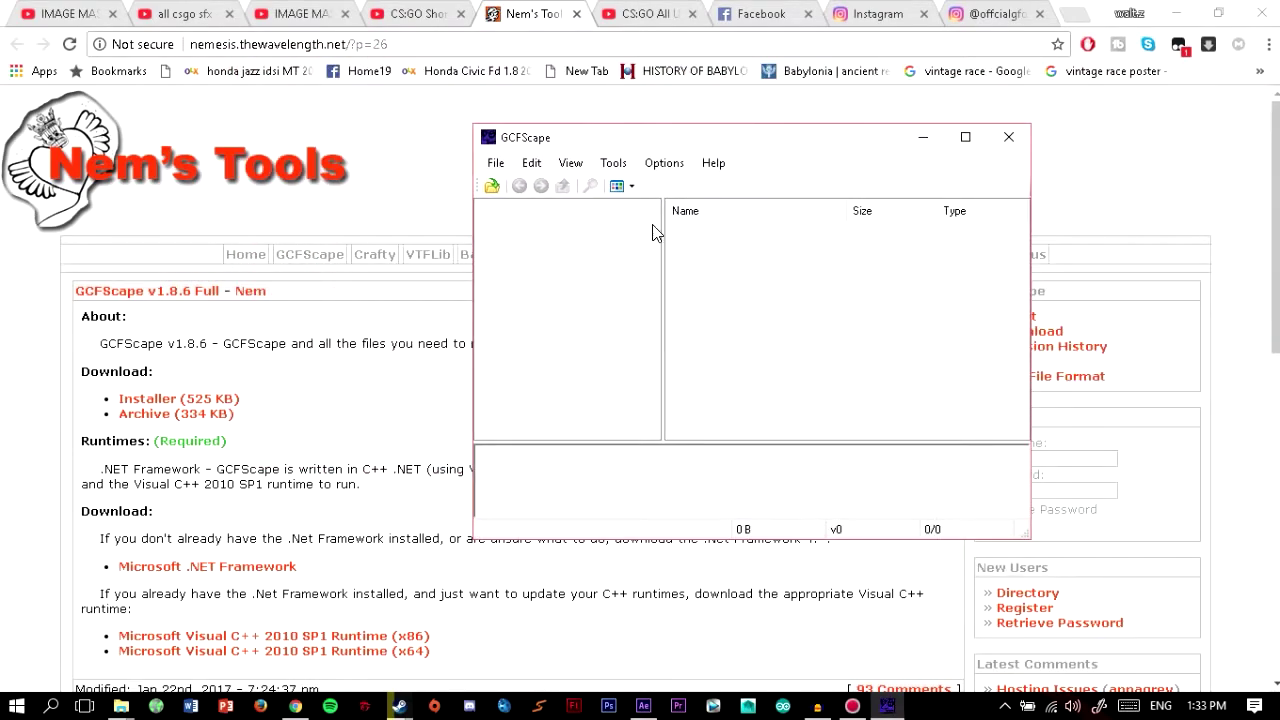
Bring up GCFScape's package file chooser and move up to the C: drive.
scroll(389, 440, "down", 3)
scroll(389, 440, "up", 3)
left_click(494, 165)
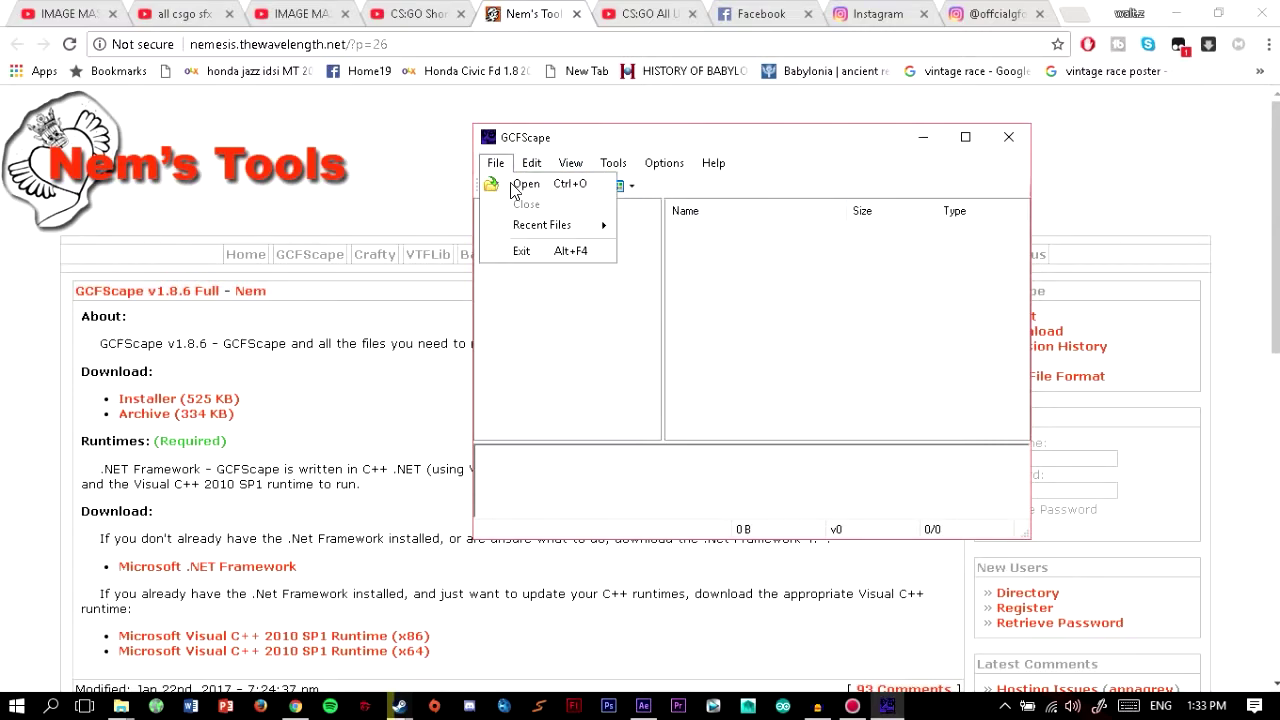
left_click(522, 184)
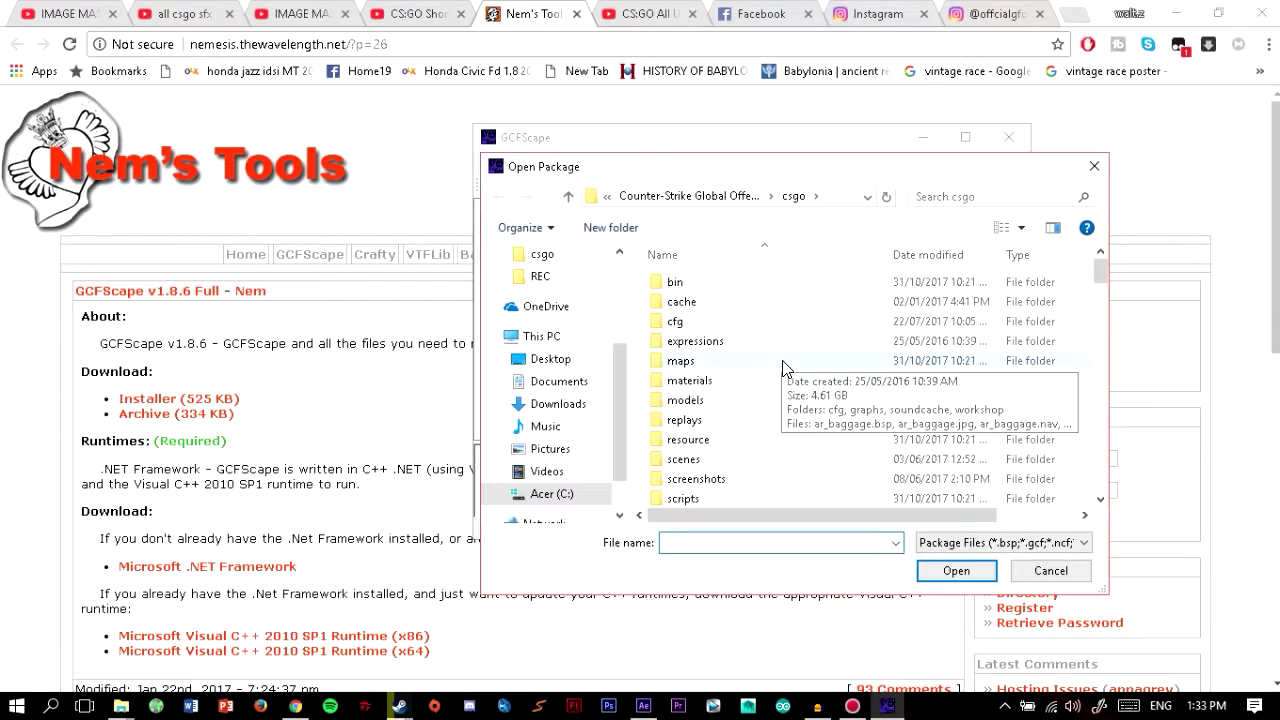
left_click(570, 196)
left_click(570, 196)
left_click(553, 494)
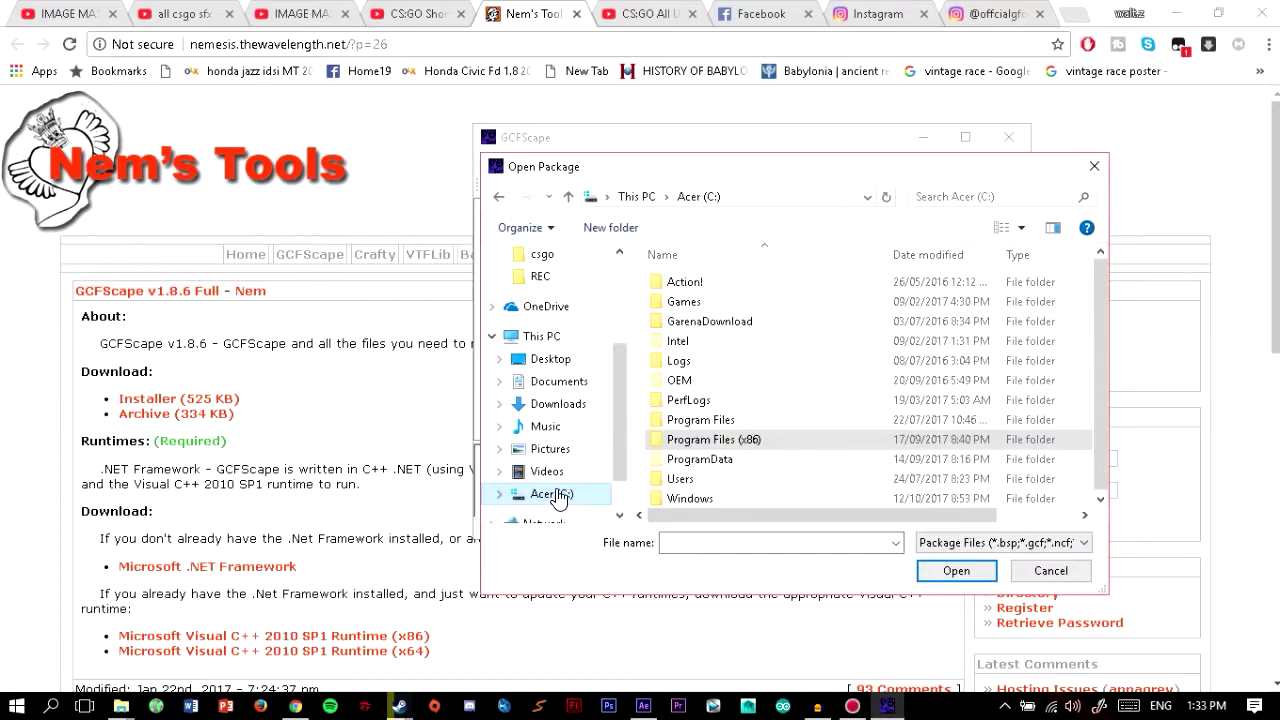
Navigate to Program Files (x86)\Steam\steamapps\common\Counter-Strike Global Offensive\csgo.
double_click(713, 438)
scroll(779, 450, "down", 10)
scroll(740, 485, "down", 1)
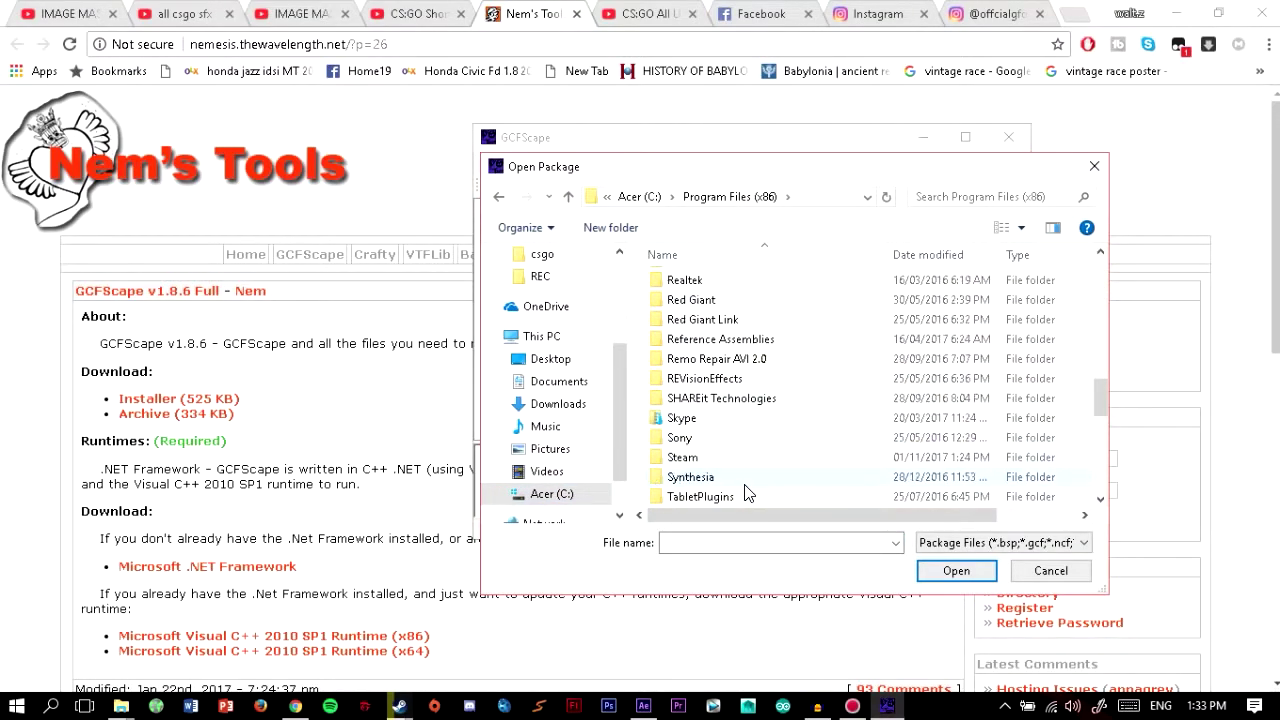
double_click(722, 462)
scroll(725, 460, "down", 3)
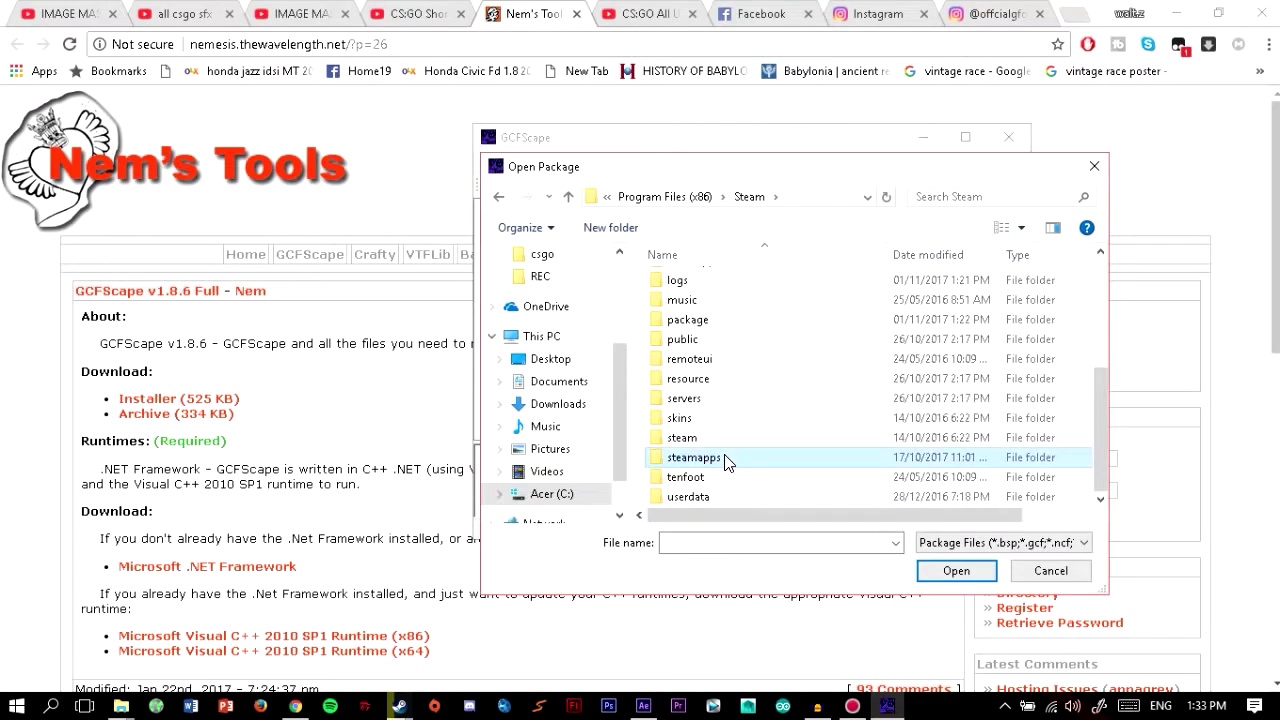
double_click(726, 461)
double_click(700, 287)
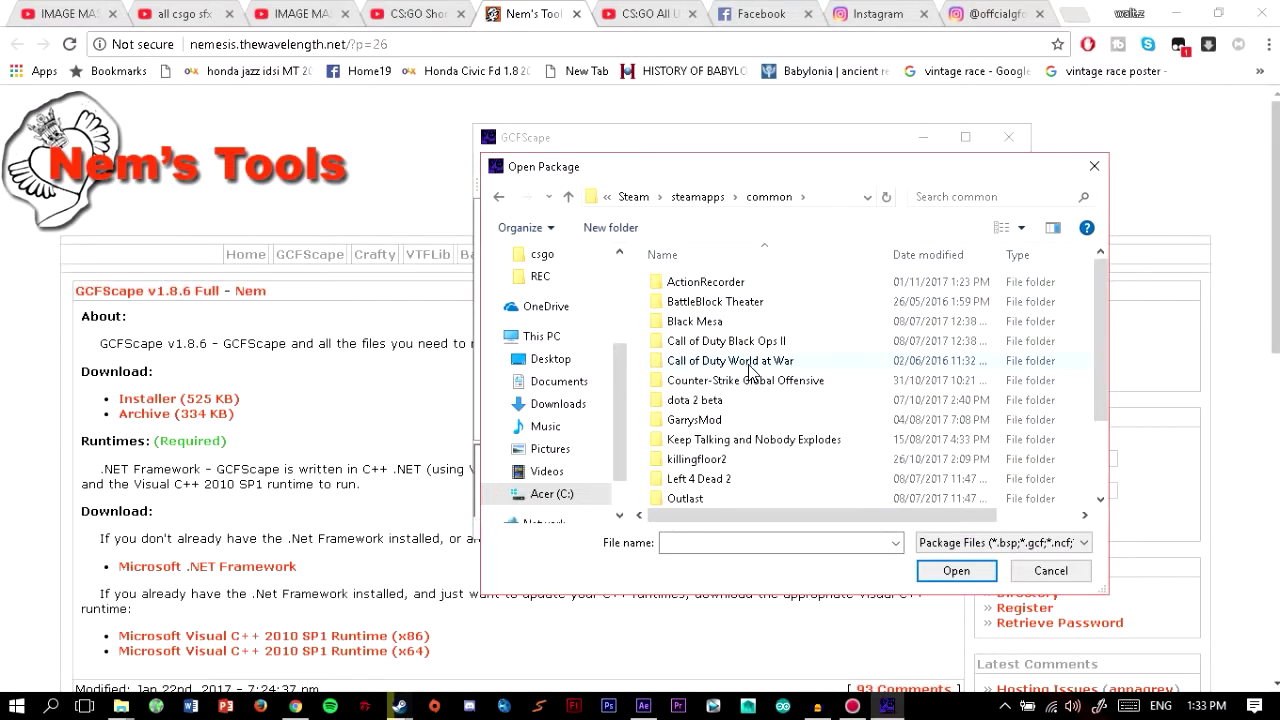
double_click(776, 381)
double_click(740, 303)
Select pak01_dir.vpk and open it as the package.
left_click_drag(1100, 272, 1058, 492)
left_click_drag(896, 507, 586, 491)
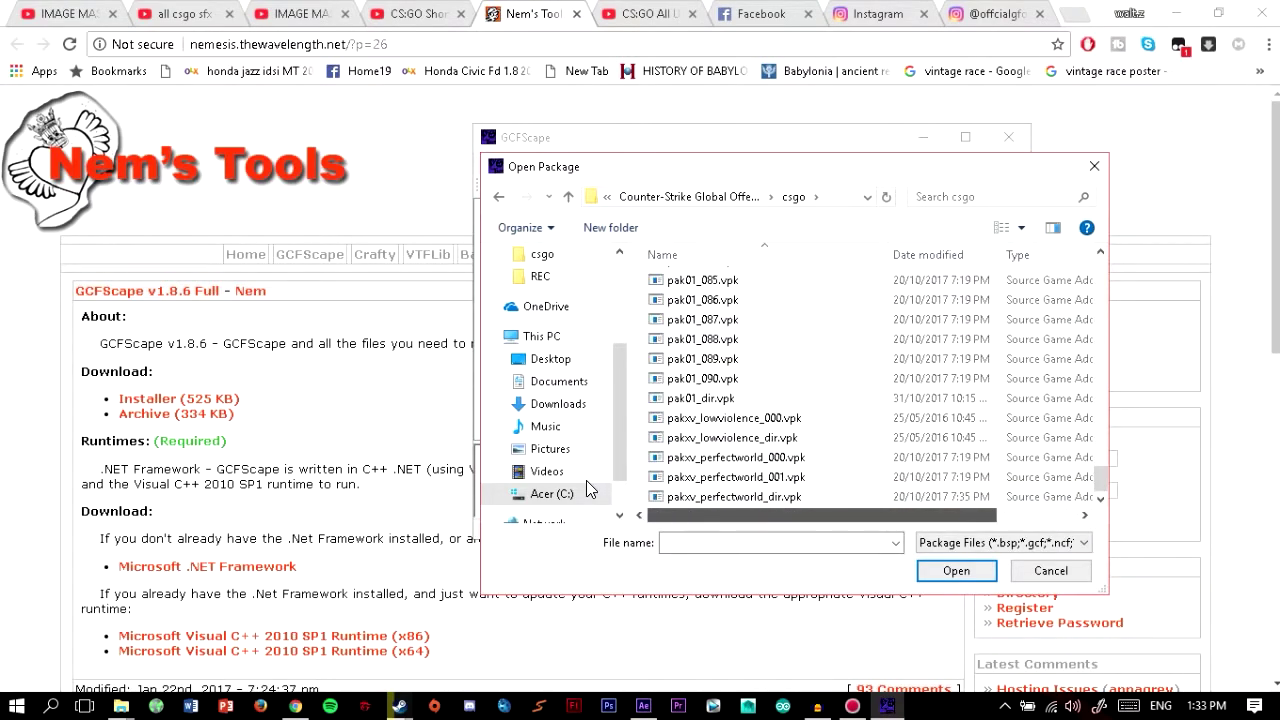
left_click(760, 399)
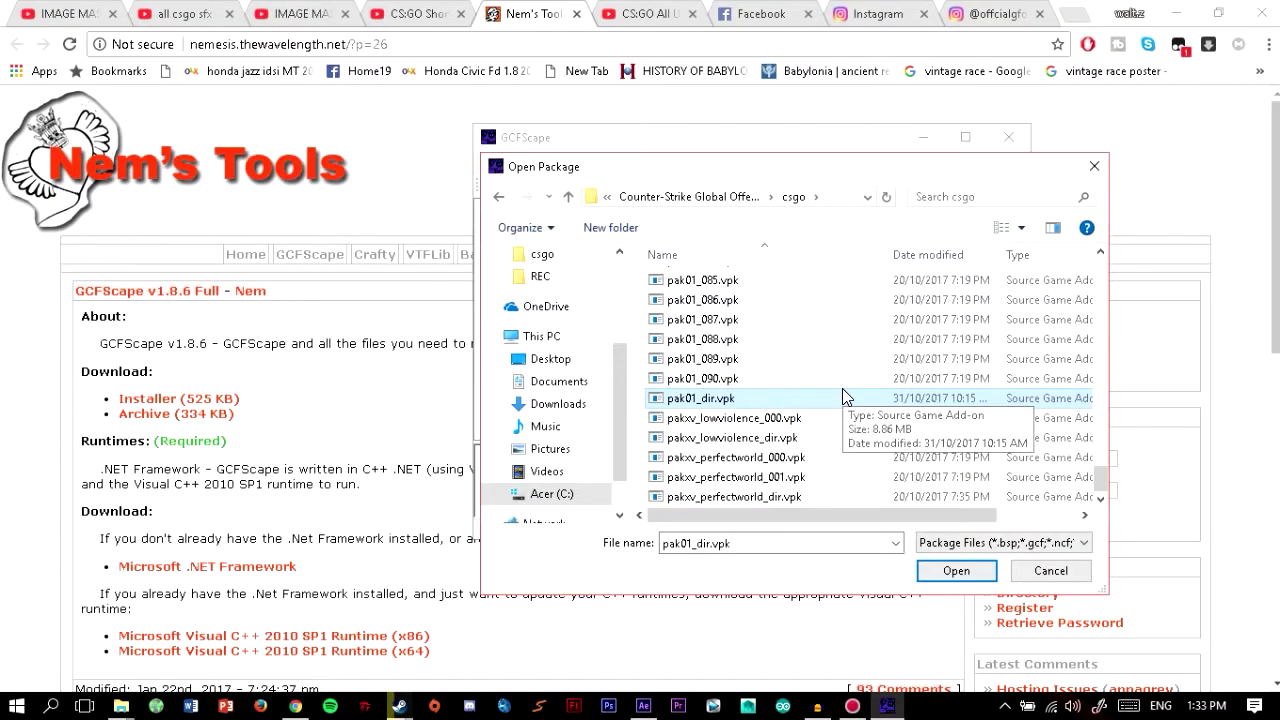
left_click(822, 377)
left_click(785, 399)
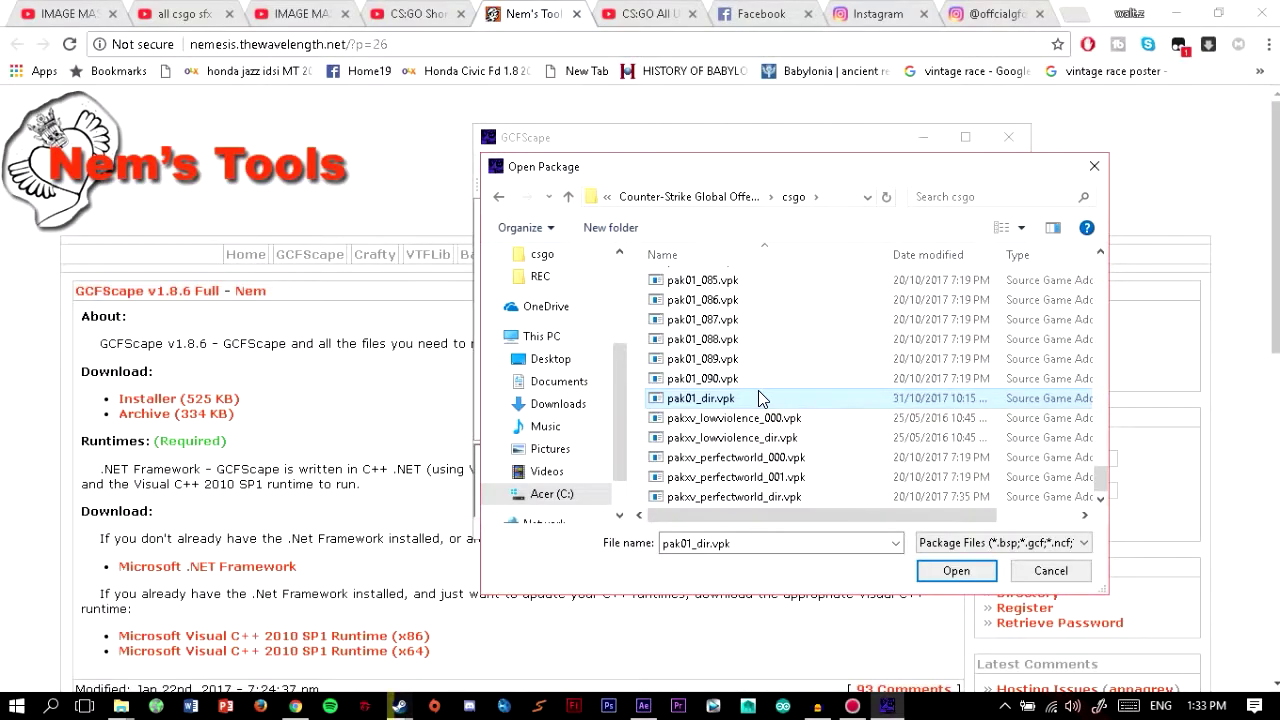
left_click(956, 572)
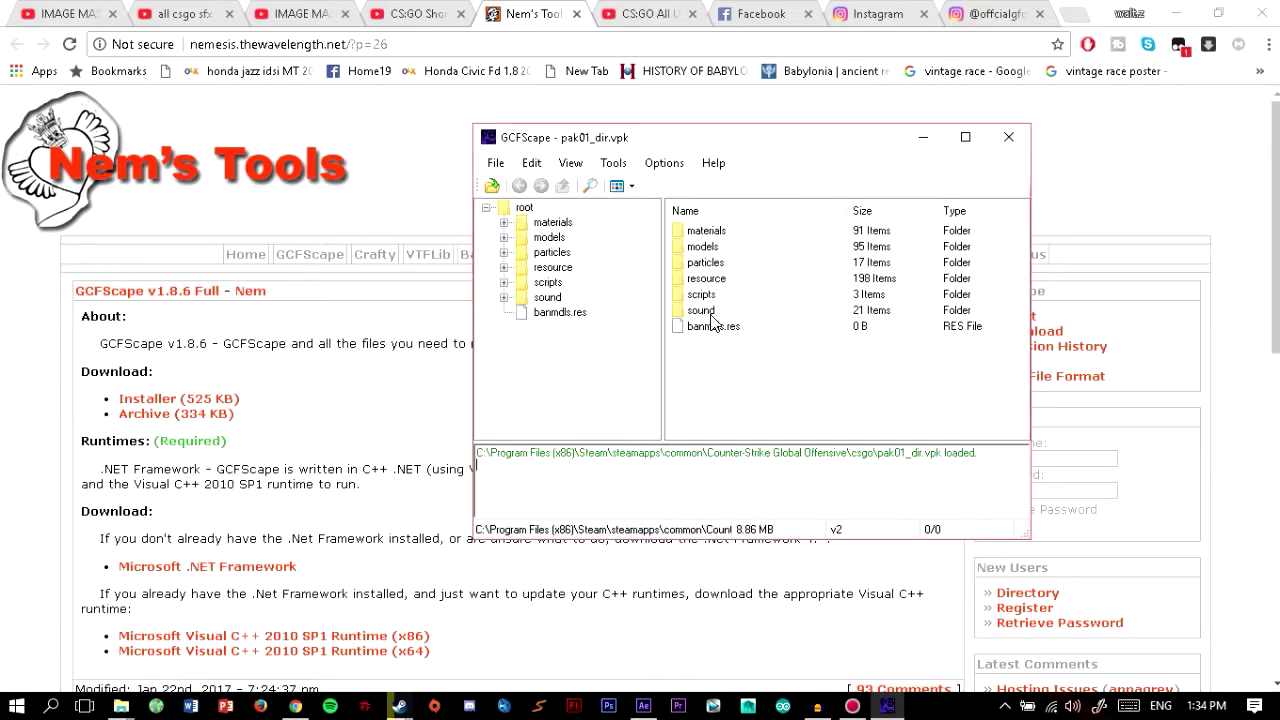
Choose Extract from the sound folder's right-click menu.
left_click(705, 312)
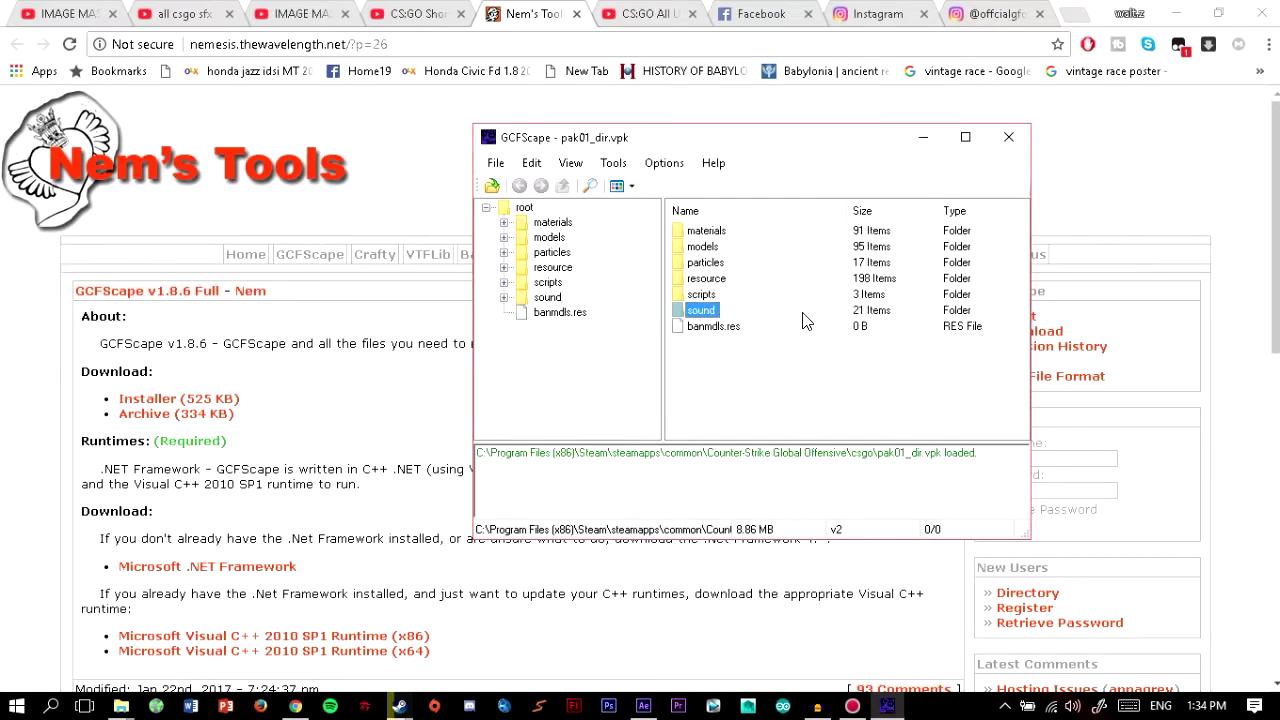
left_click(720, 262)
left_click(708, 314)
right_click(707, 314)
left_click(720, 318)
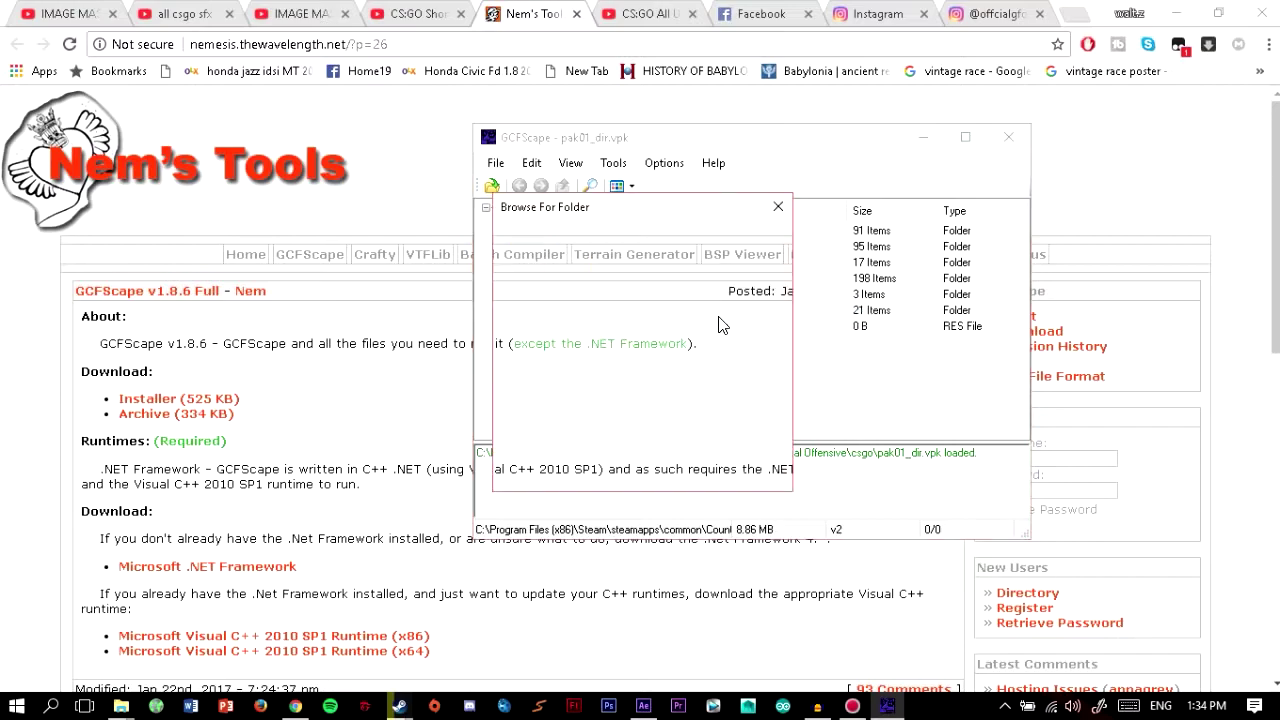
Set Desktop as the extraction destination, confirm, and wait for extraction to finish.
scroll(658, 340, "down", 1)
scroll(658, 340, "up", 1)
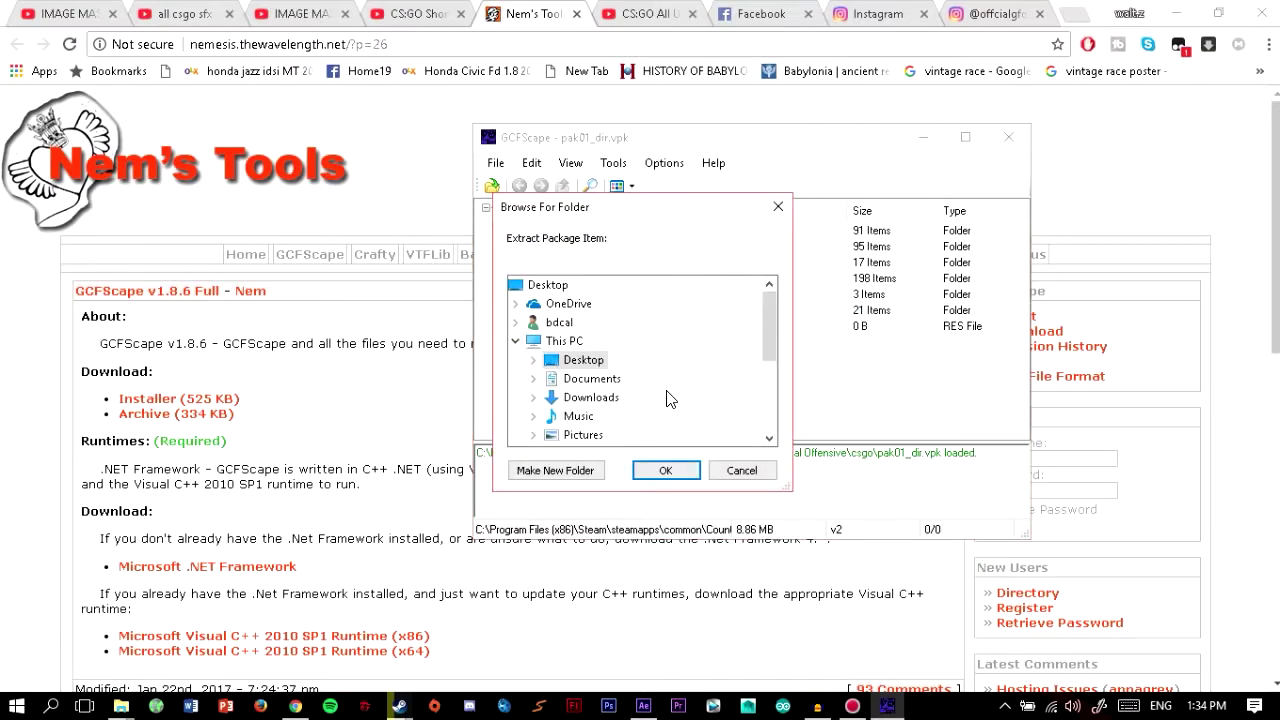
double_click(600, 377)
scroll(600, 372, "up", 2)
left_click(590, 360)
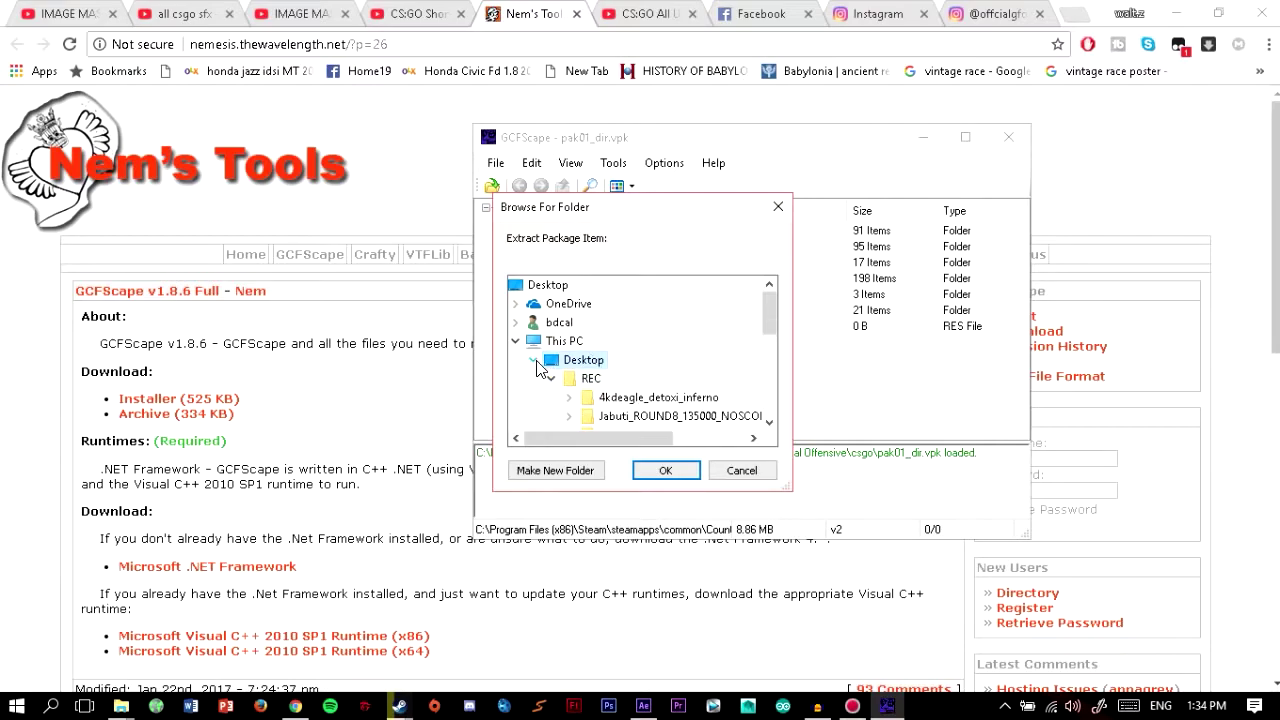
left_click(596, 362)
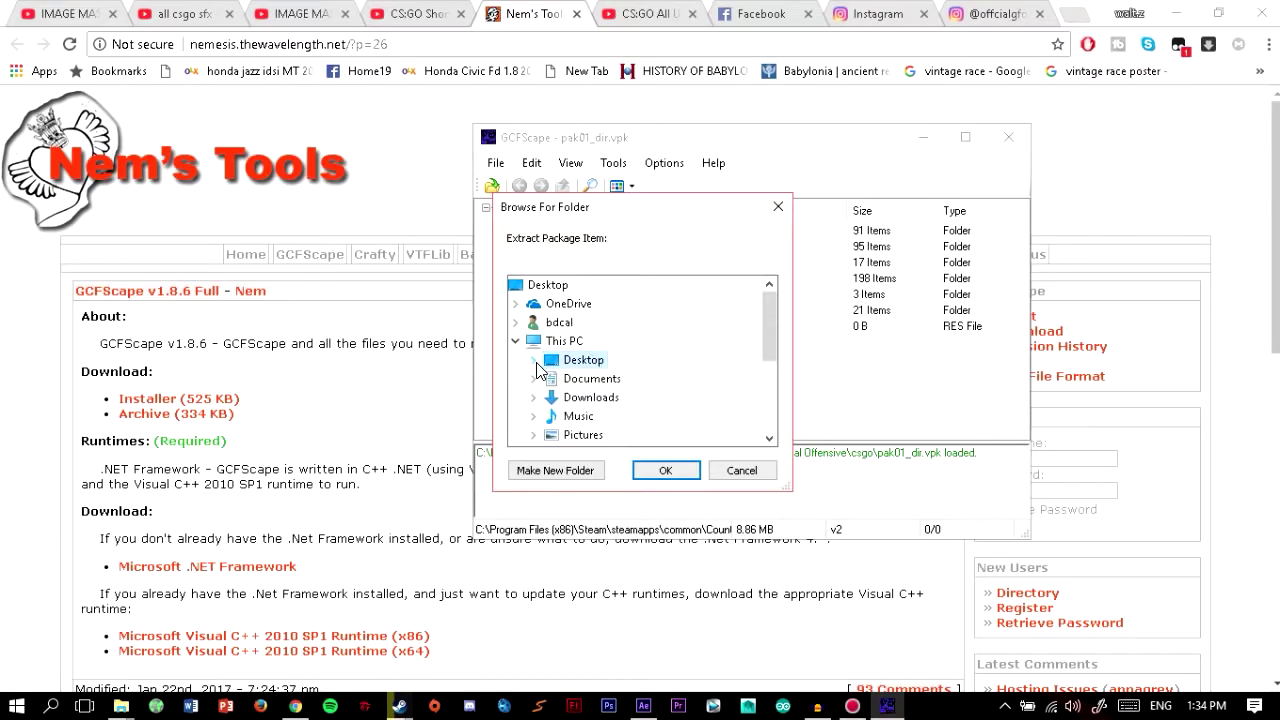
left_click(665, 470)
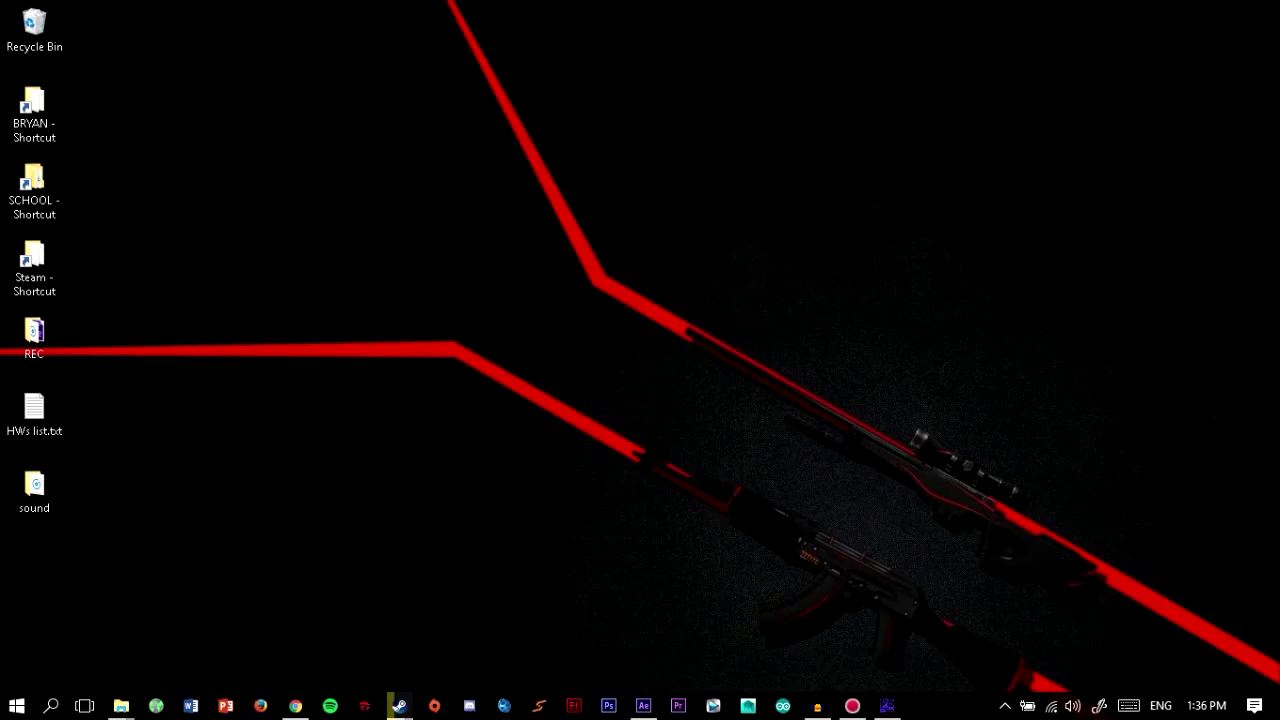
left_click(887, 706)
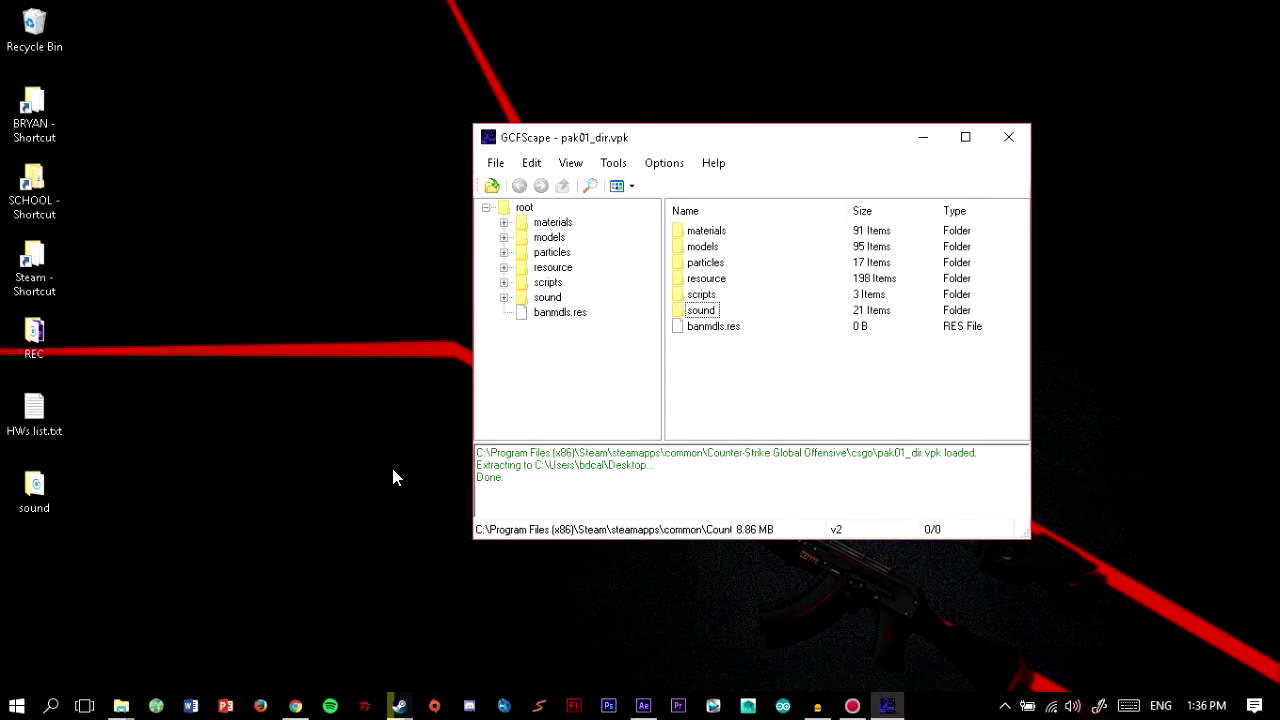
Open the extracted sound folder on the desktop and look over its subfolders.
double_click(34, 487)
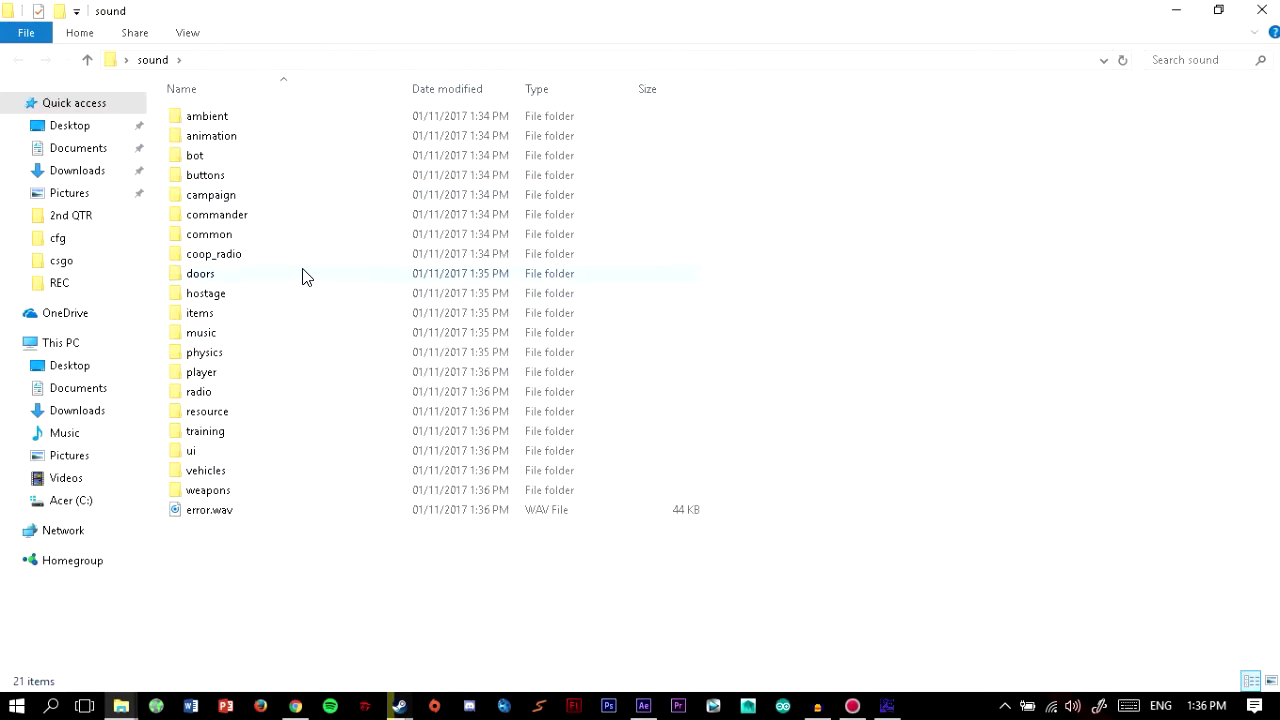
left_click(703, 476)
double_click(671, 490)
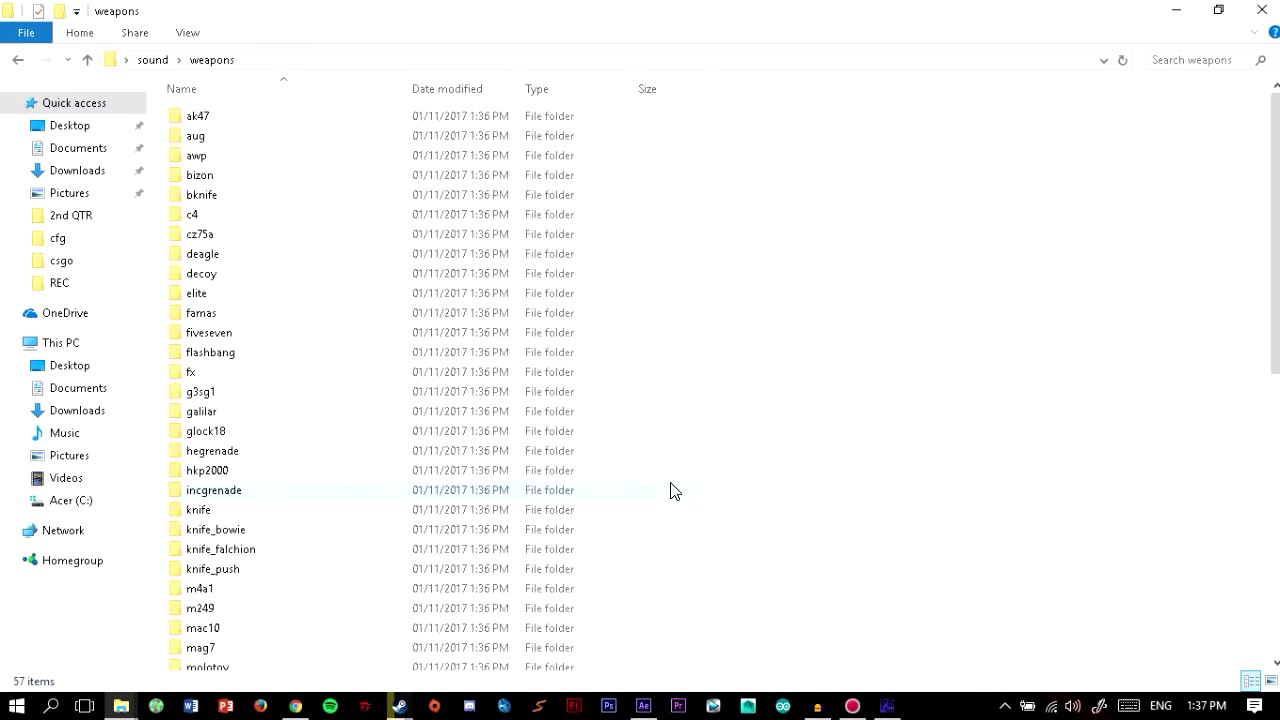
left_click(87, 60)
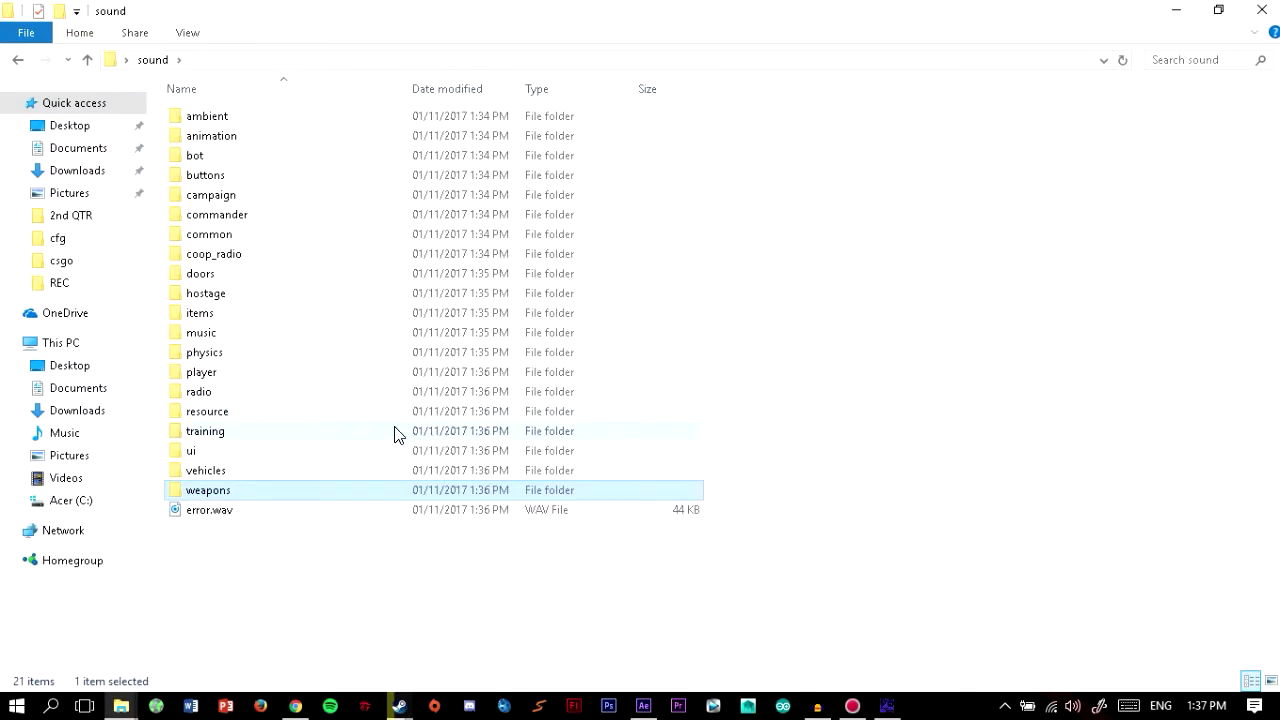
left_click(312, 455)
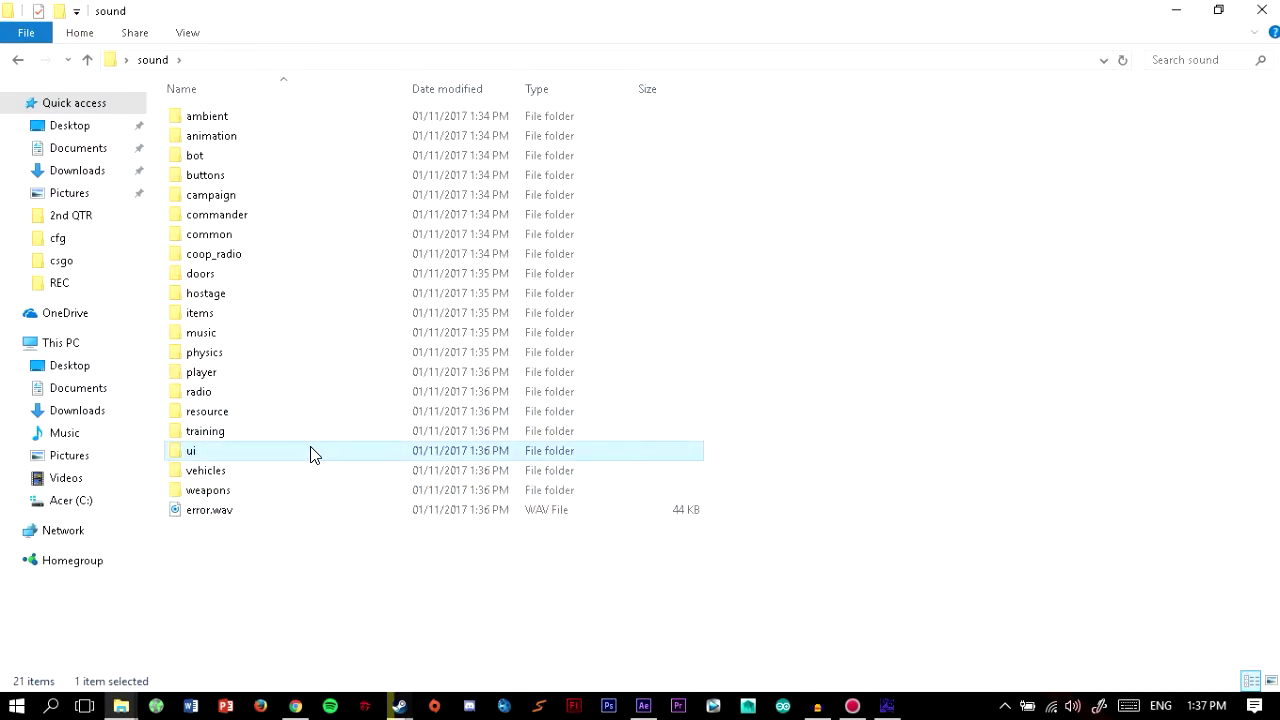
left_click(354, 139)
left_click_drag(505, 575, 434, 200)
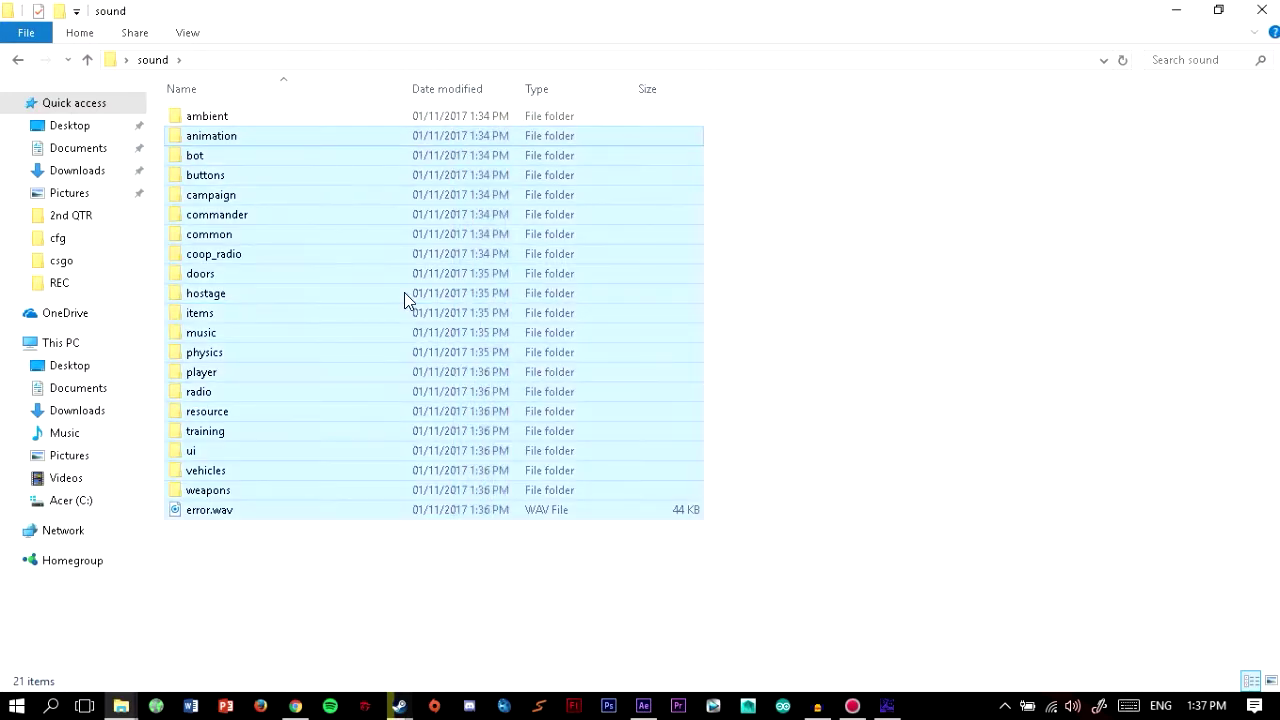
left_click(460, 580)
Check the total size of all 21 items in sound via Properties.
key("ctrl+a")
key("alt+Return")
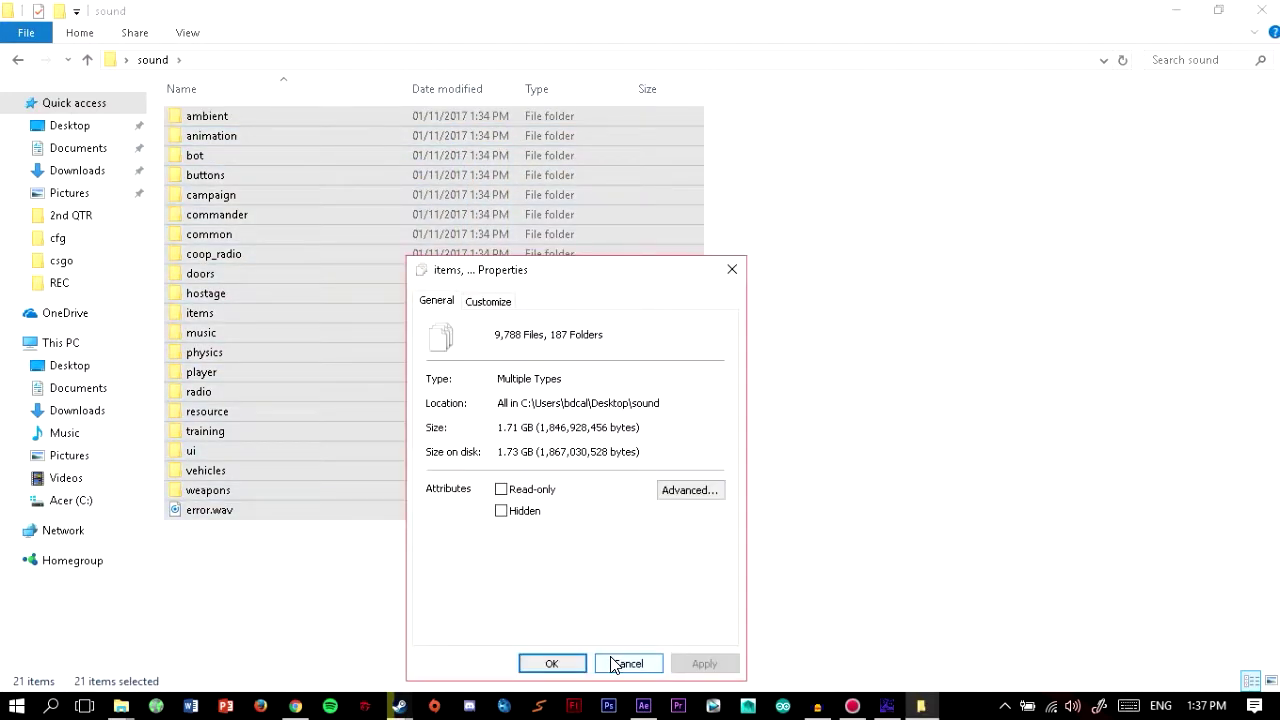
left_click(627, 664)
left_click(651, 543)
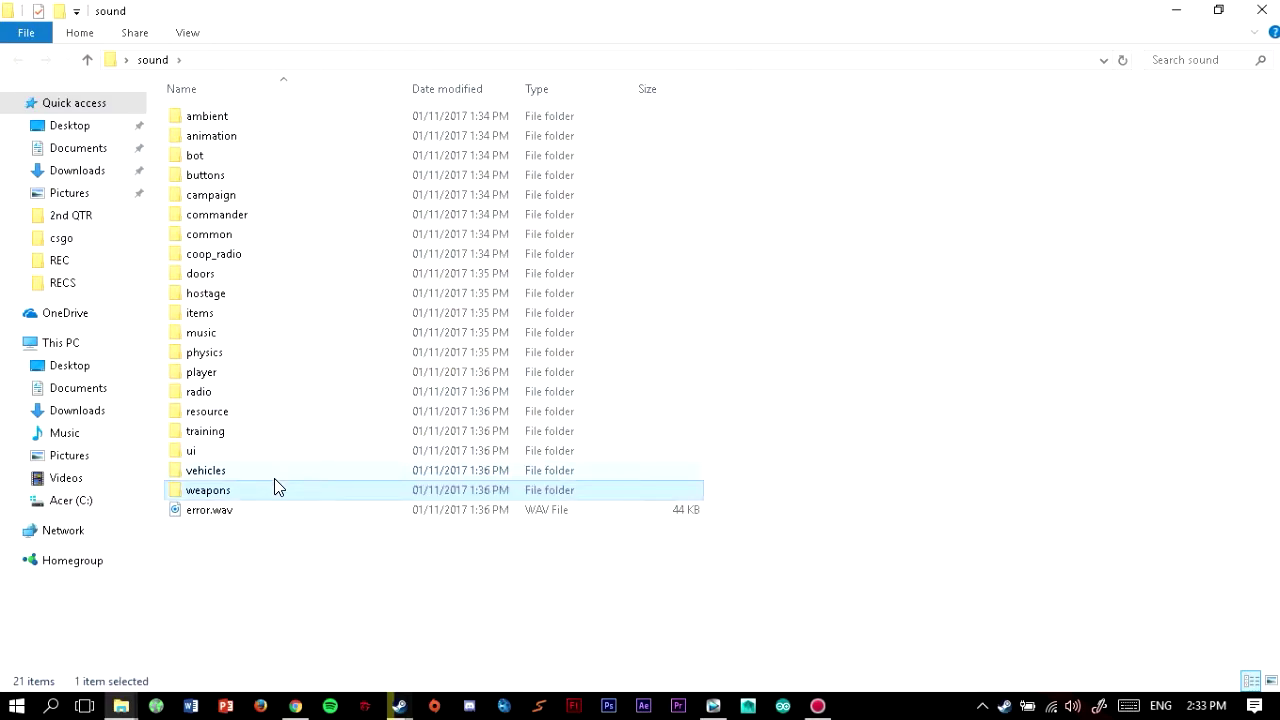
Open weapons > awp and play awp1.wav.
double_click(272, 490)
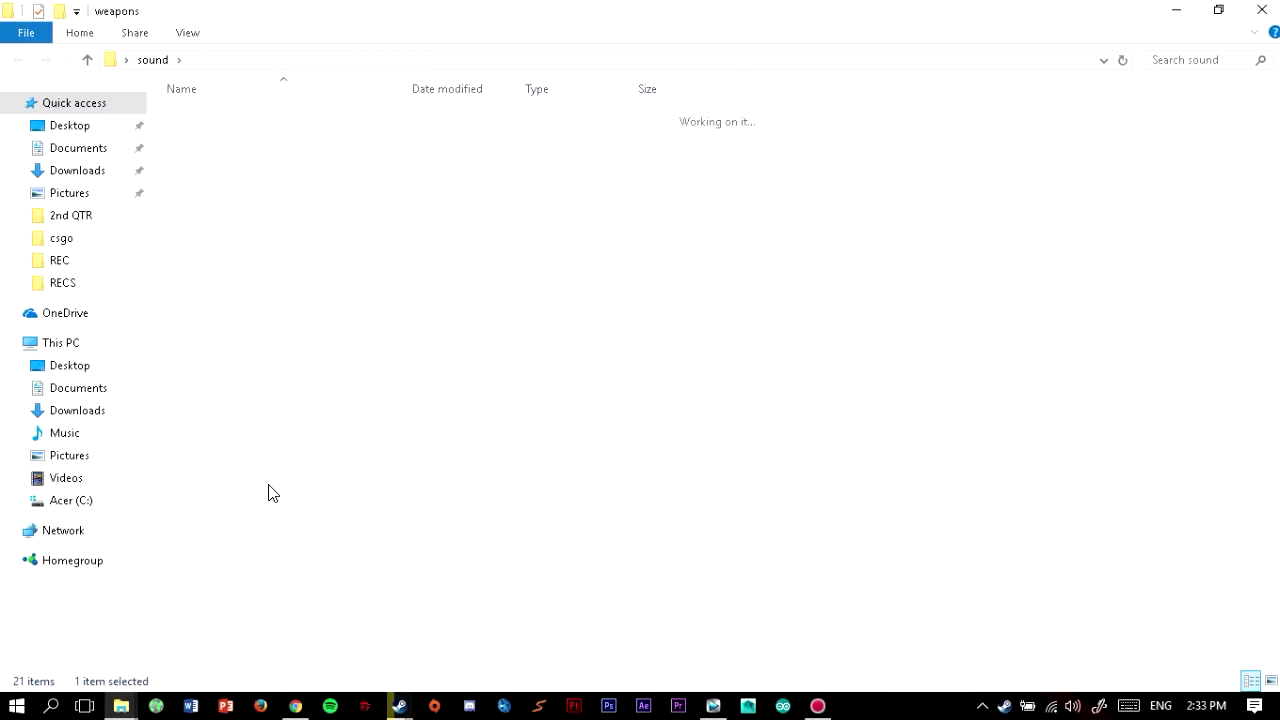
double_click(215, 116)
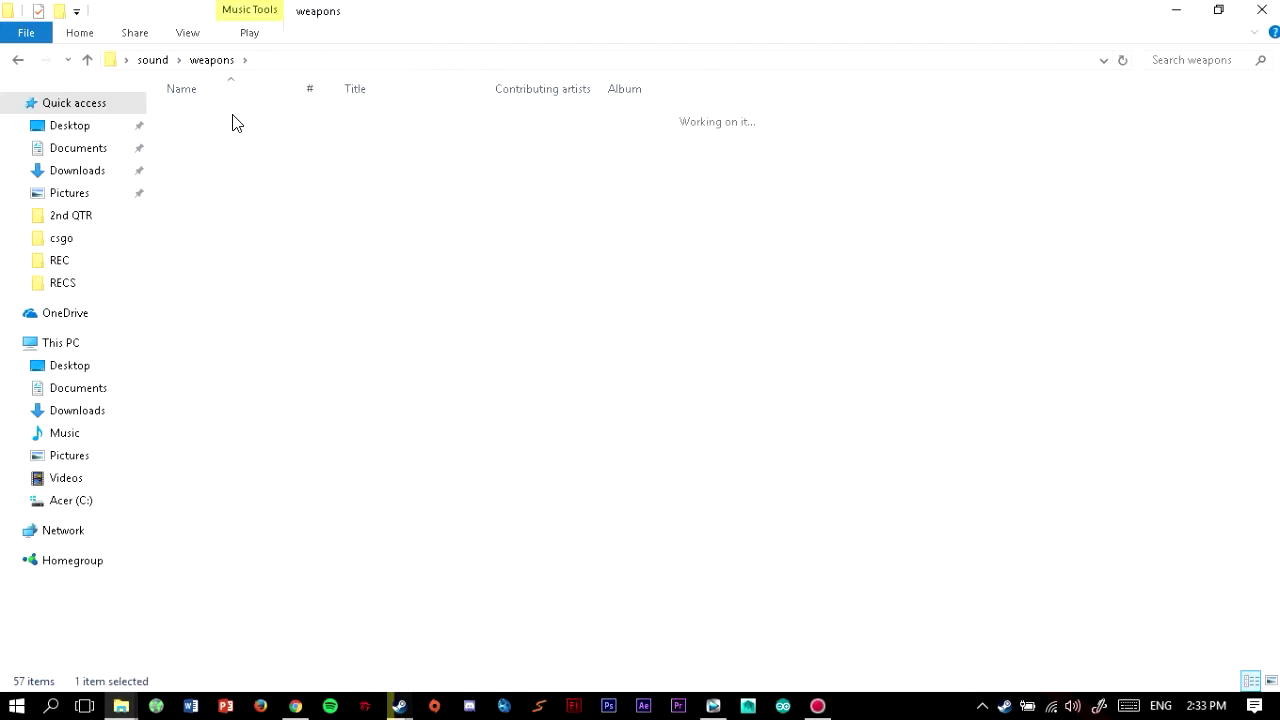
left_click(87, 59)
double_click(260, 156)
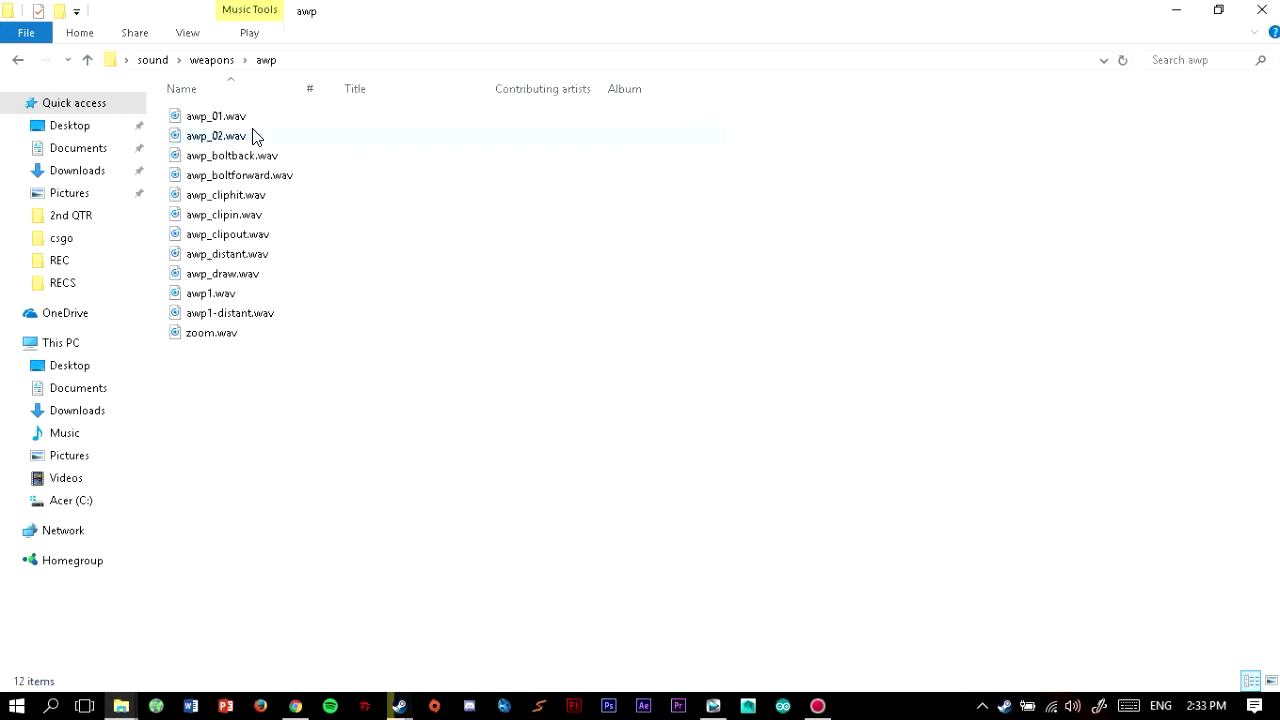
left_click(281, 278)
left_click(288, 298)
double_click(289, 296)
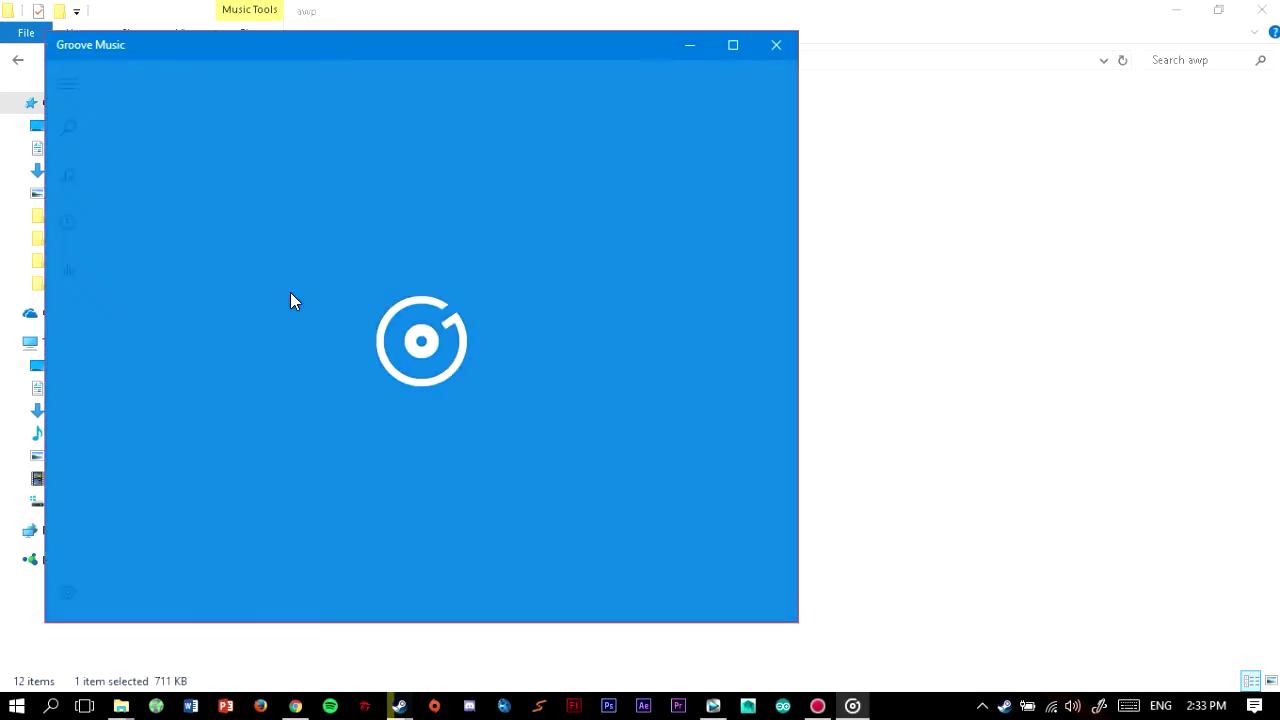